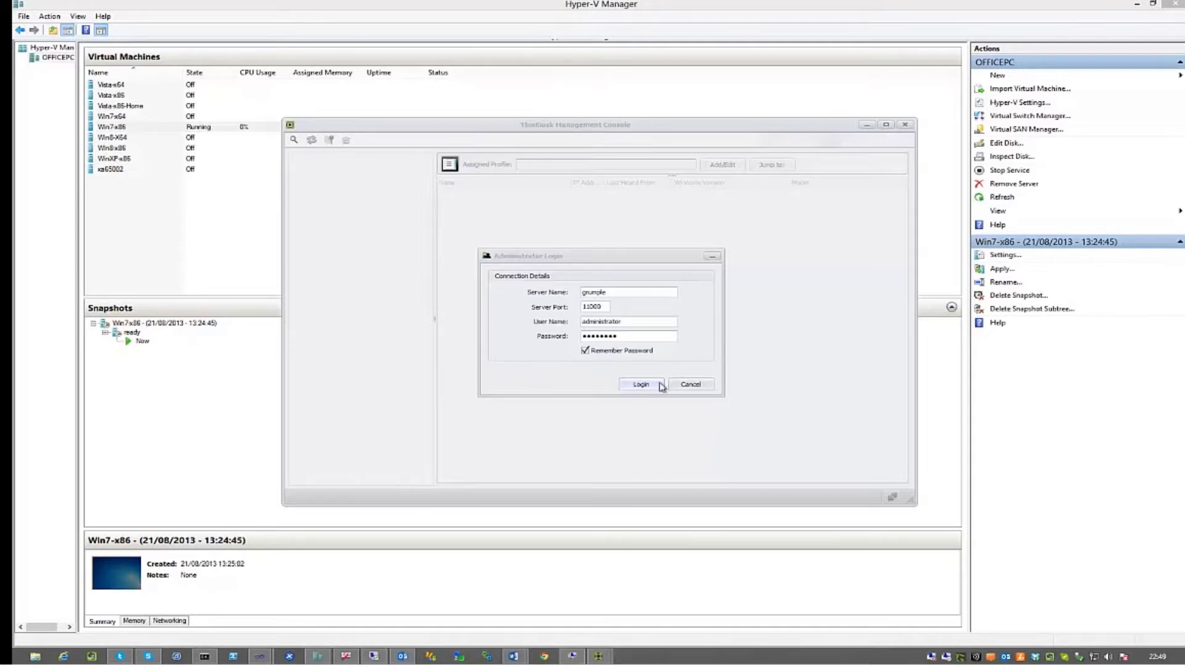
Log in to the management server with the prefilled server, port and credentials
click(637, 390)
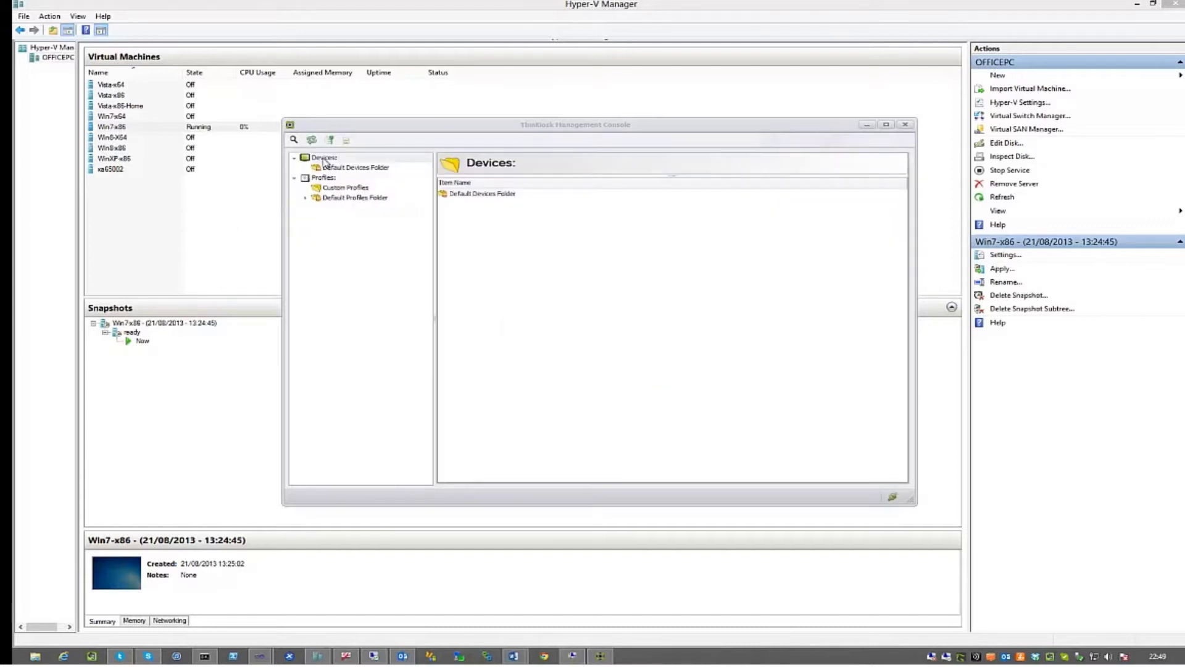
Create a device folder named 'view' under Devices
click(332, 165)
click(338, 170)
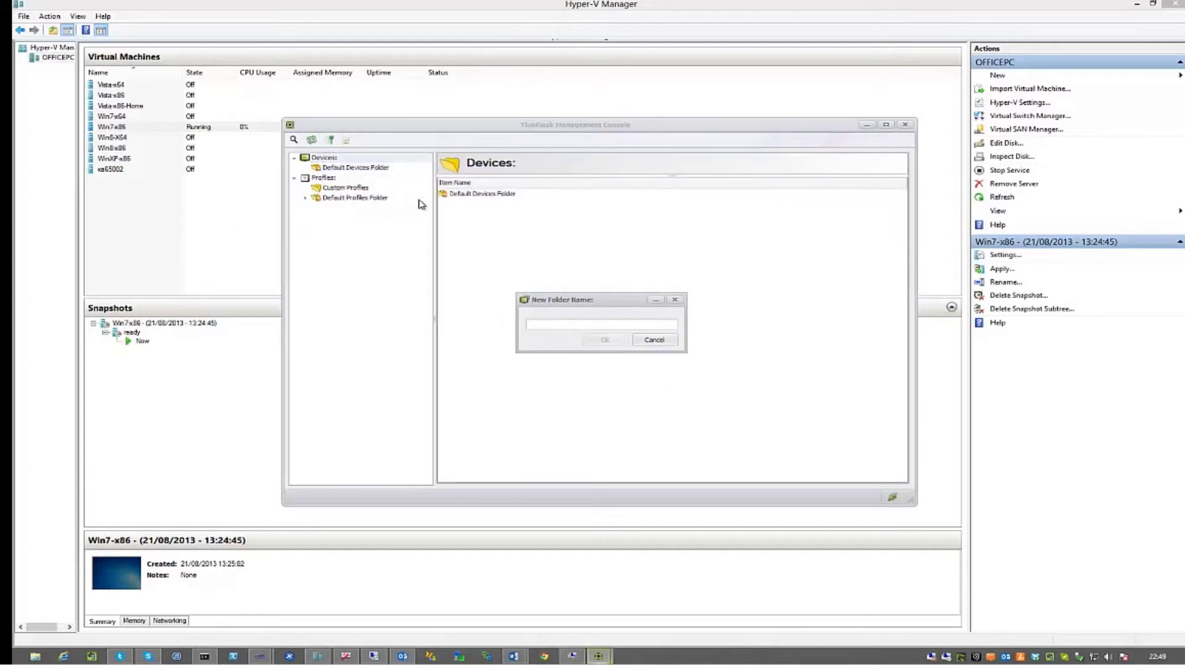
text(view)
click(586, 342)
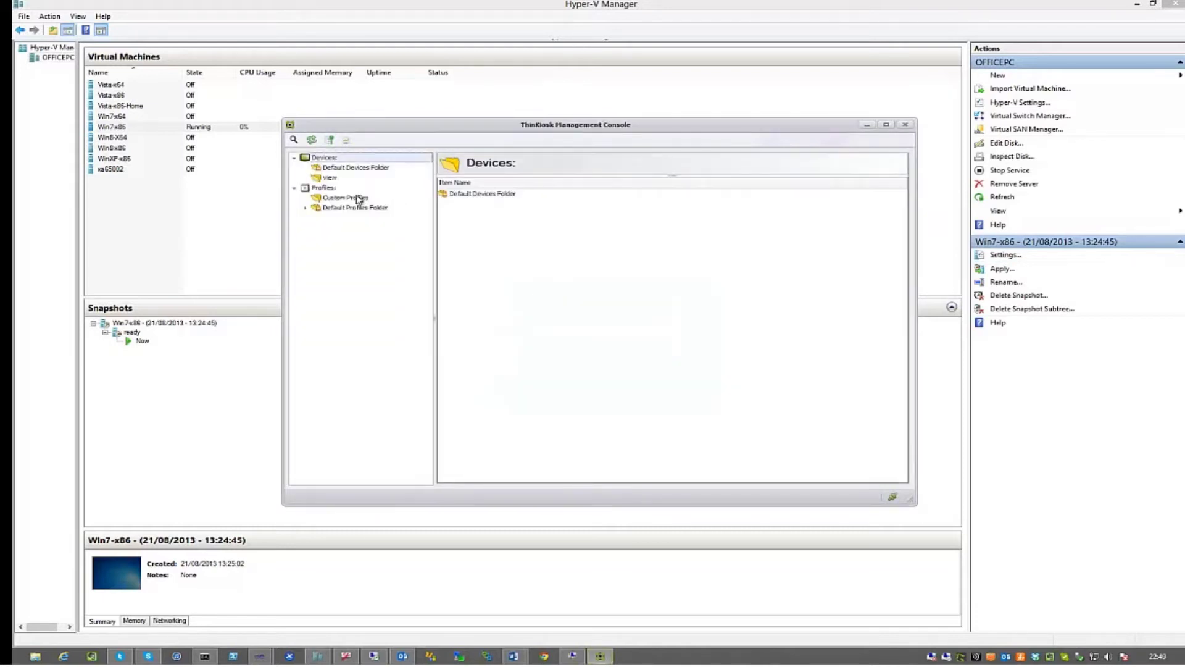
Create a custom profile named 'view' and open it for editing
right_click(351, 197)
click(380, 214)
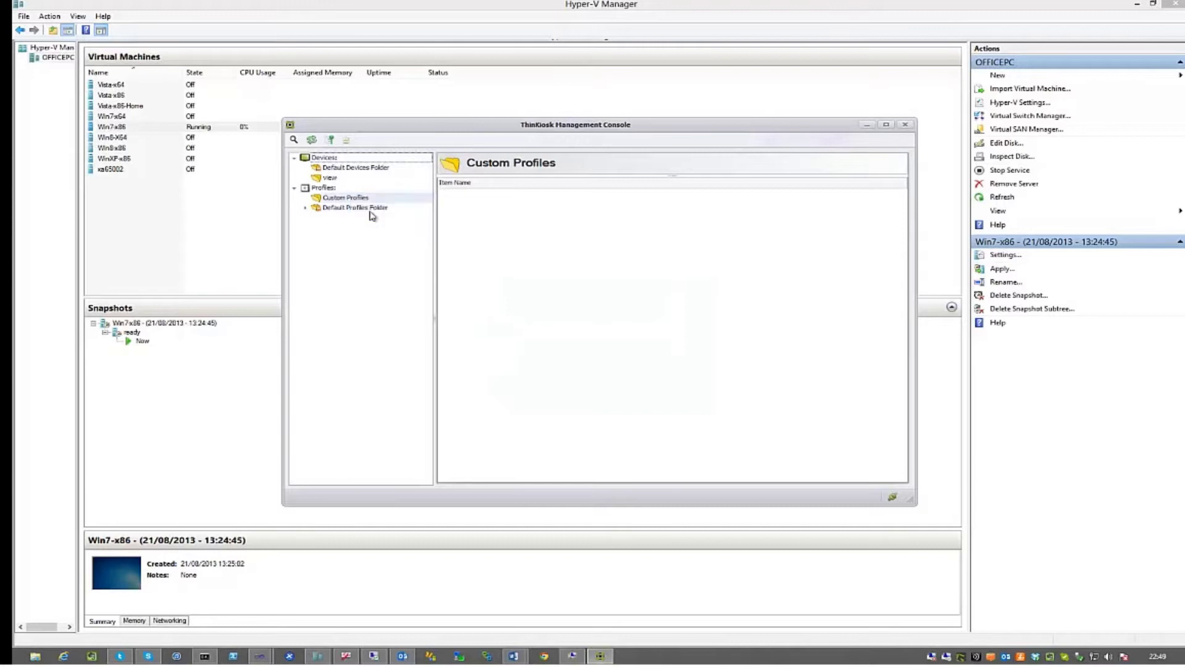
text(view)
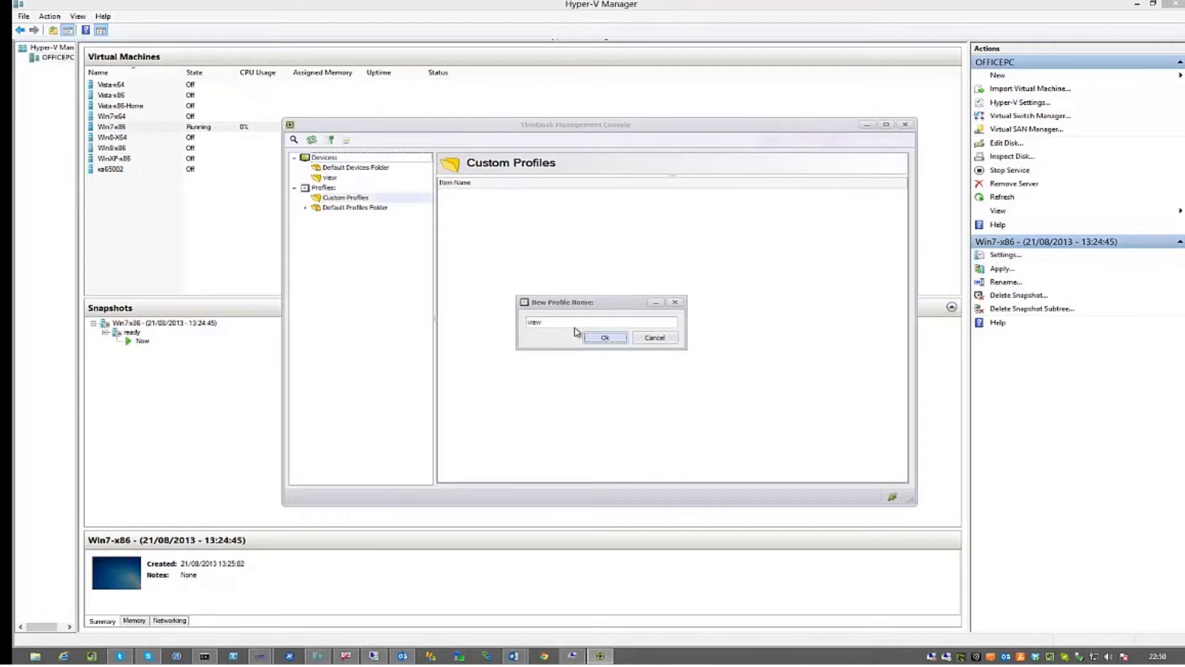
click(605, 339)
click(303, 200)
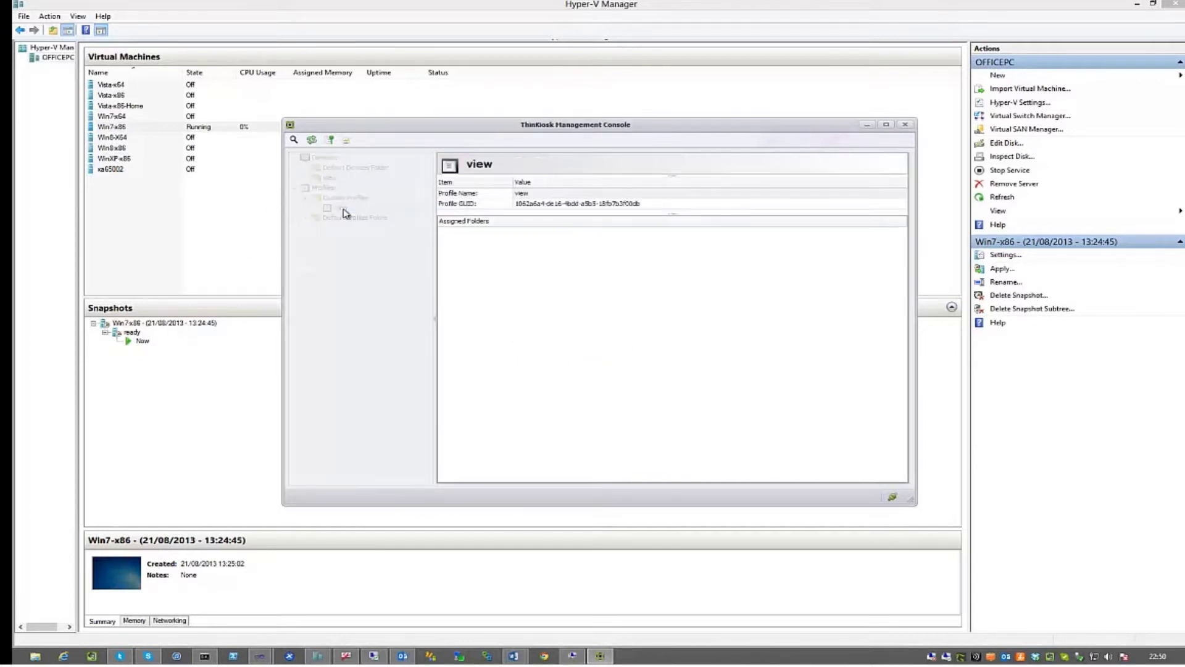
double_click(343, 208)
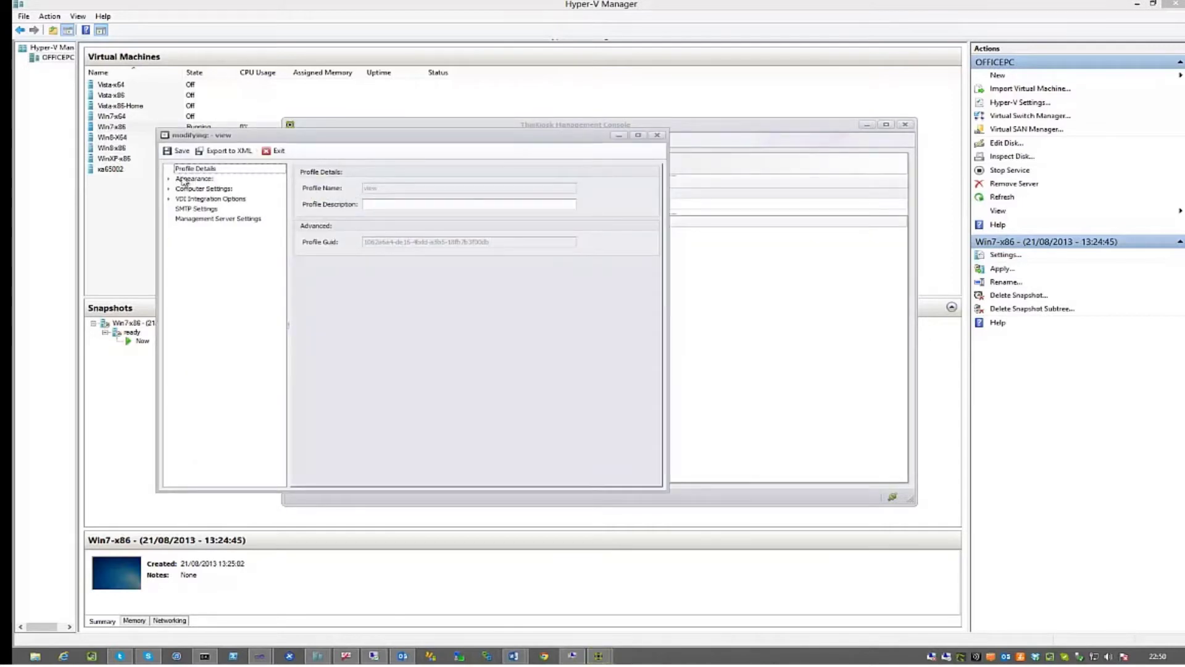
Set the custom title to 'ThinScale', the Office 2010 Black theme and 80% window size
click(194, 179)
click(364, 188)
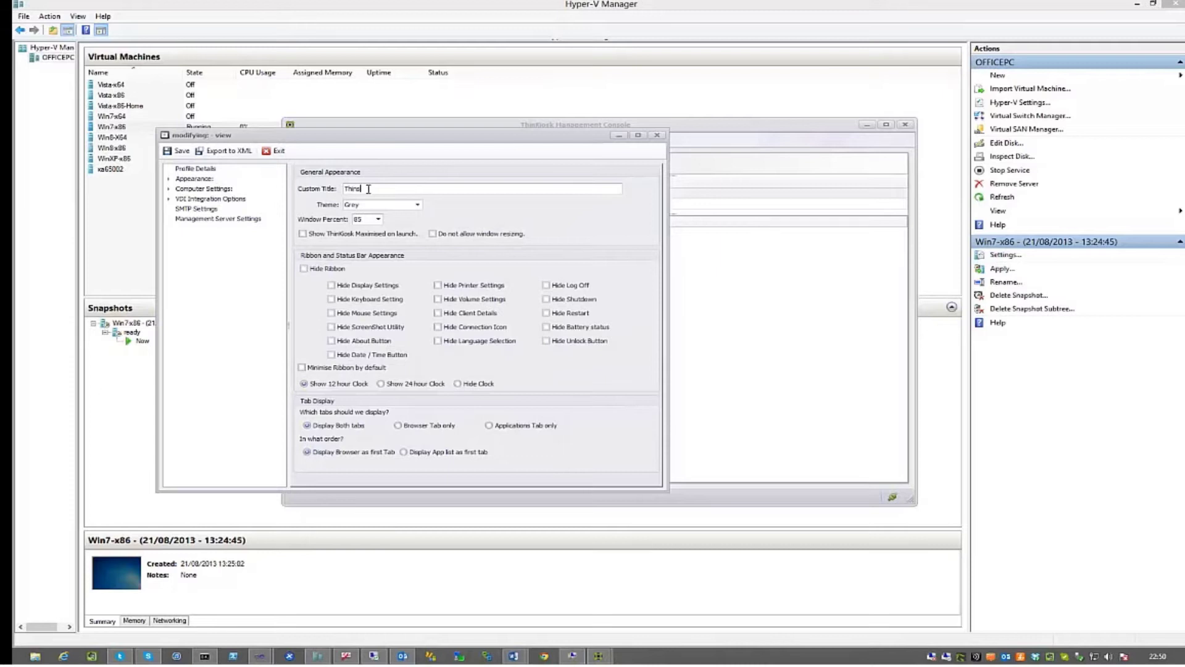
text(ThinScale)
click(418, 205)
click(373, 240)
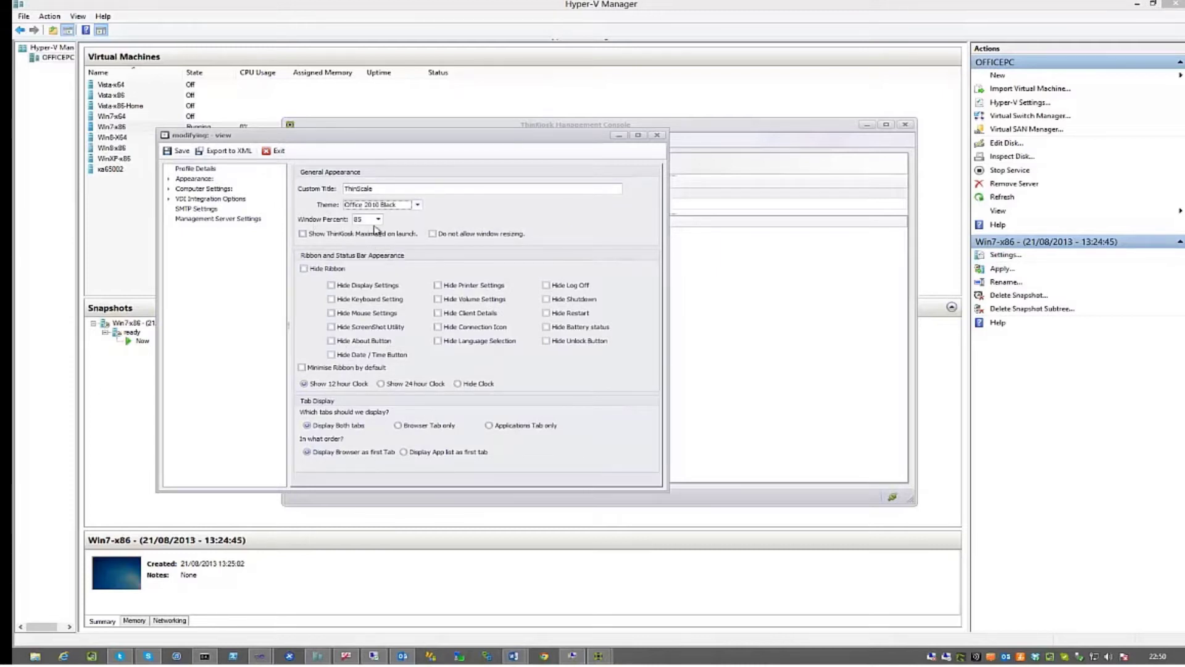
click(378, 219)
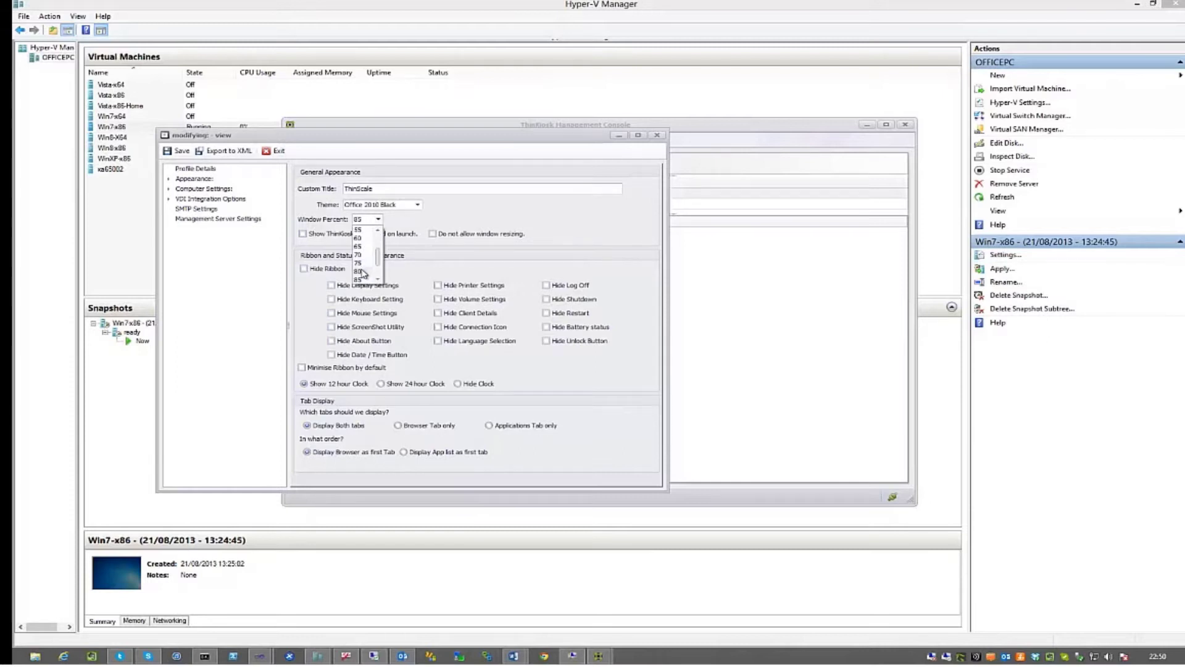
click(369, 271)
Show only the Applications Tab on the kiosk
double_click(182, 180)
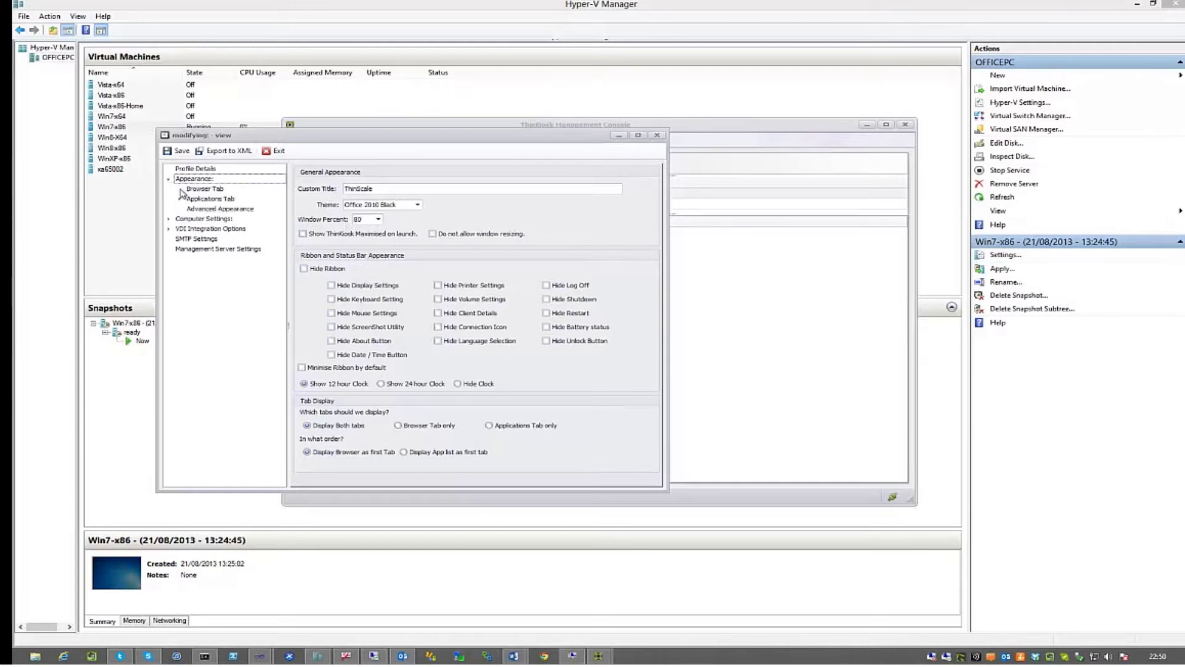
click(201, 199)
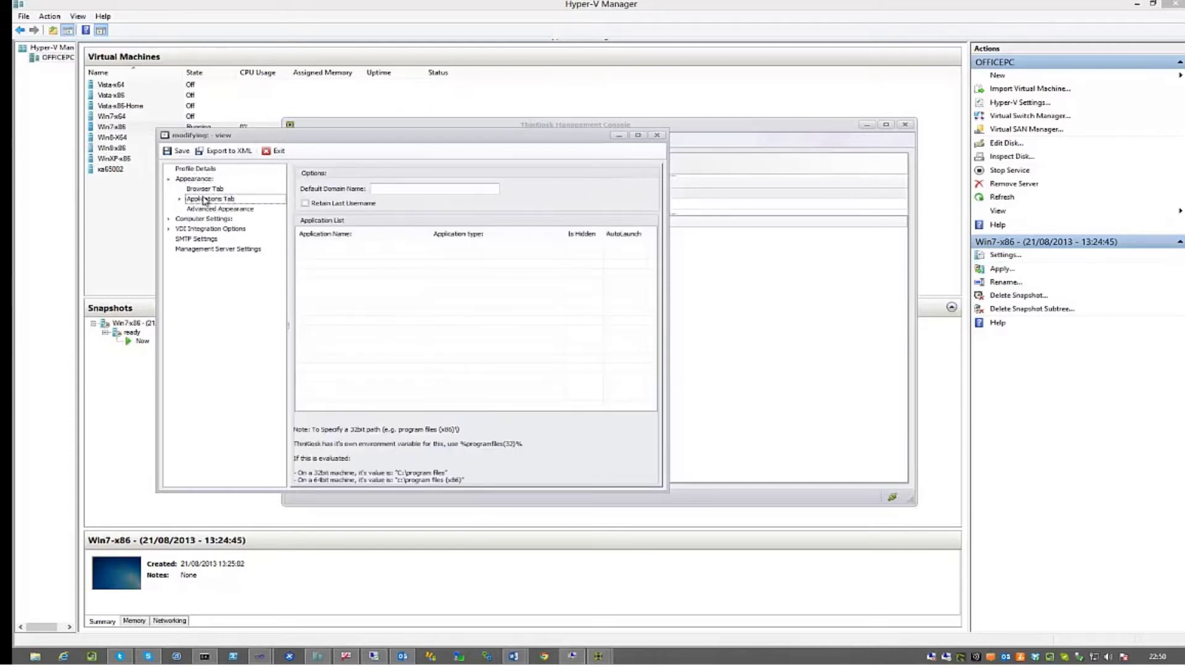
click(194, 179)
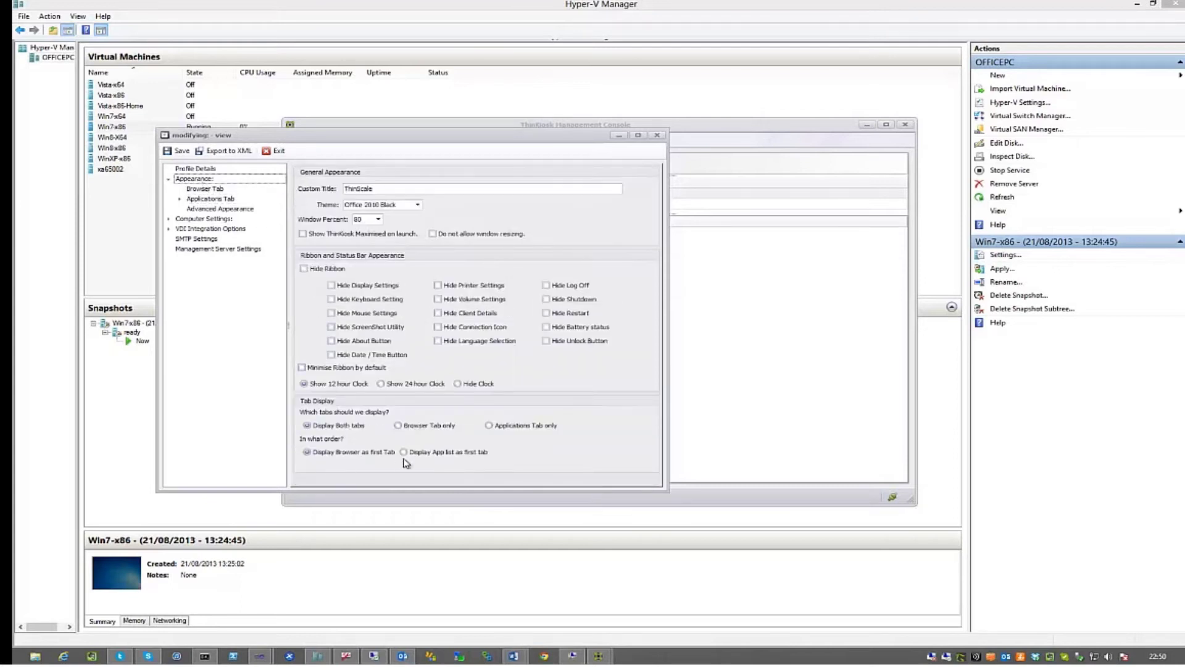
click(490, 426)
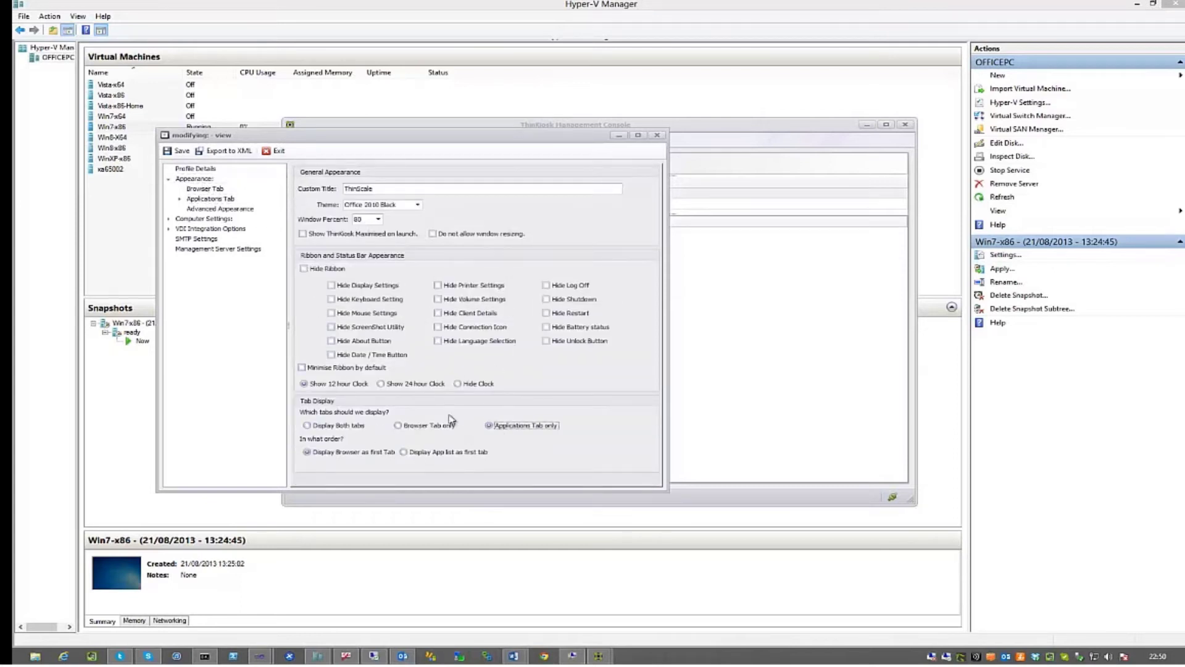
click(207, 198)
Set the default domain to 'home', retain the last username, and bring up the application list's Add options
click(383, 191)
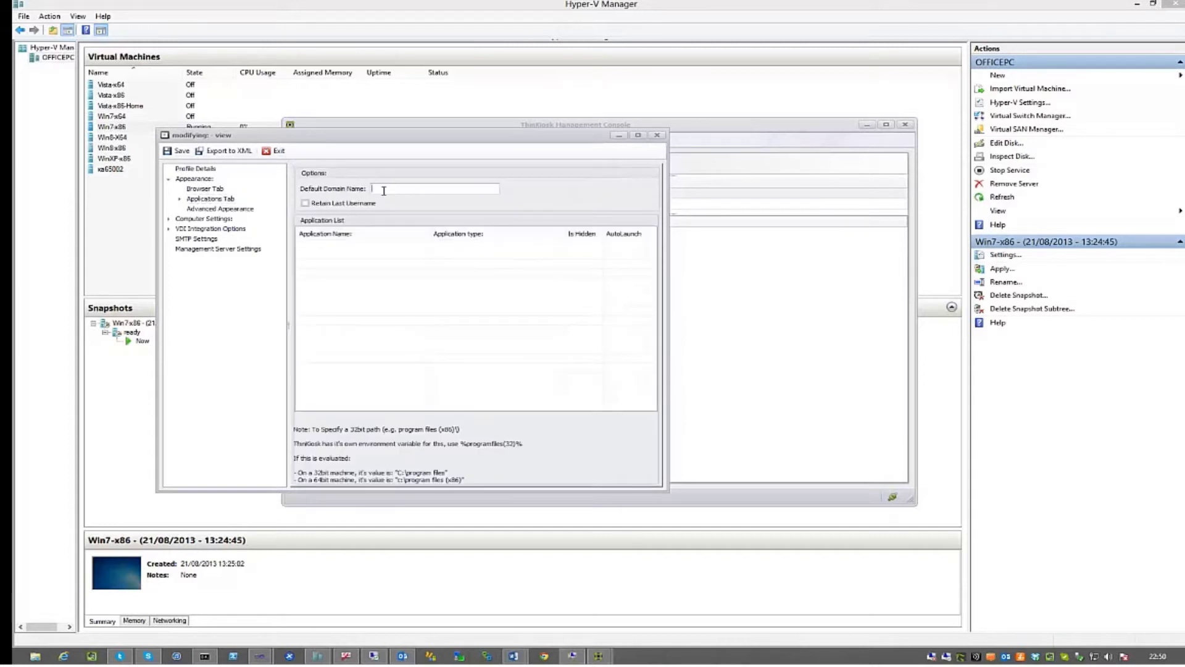
text(home)
click(306, 206)
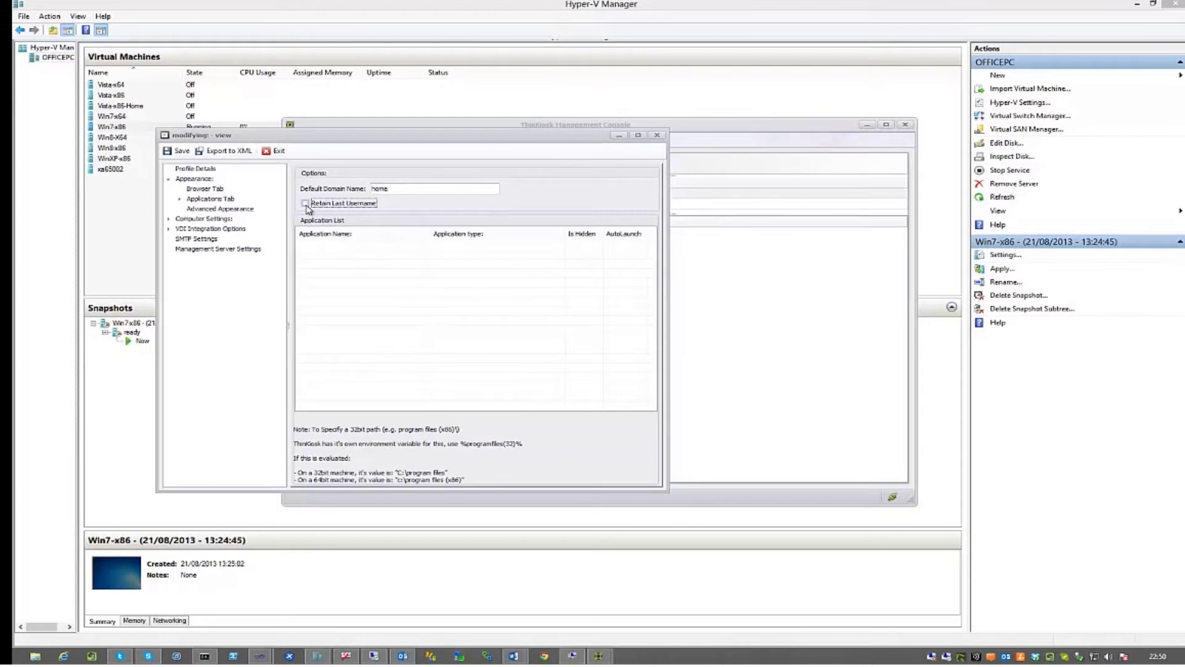
right_click(350, 273)
mouse_move(384, 281)
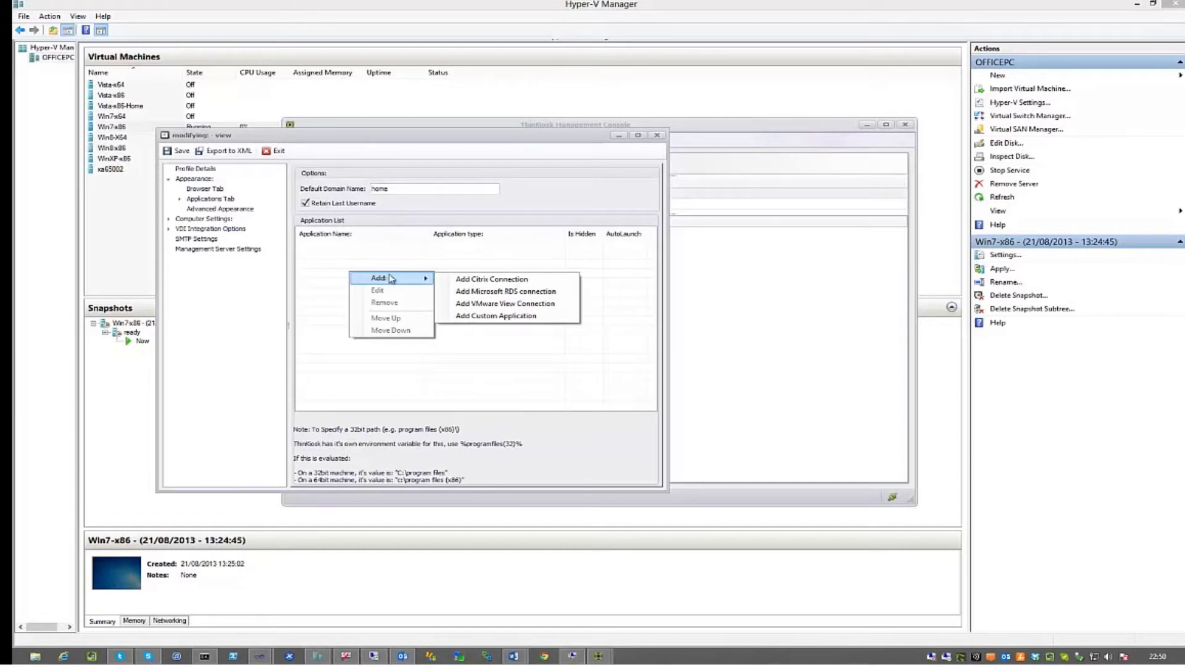
Add a VMware View connection named RDS with the pasted server, RDS desktop and RDP protocol lines
click(494, 303)
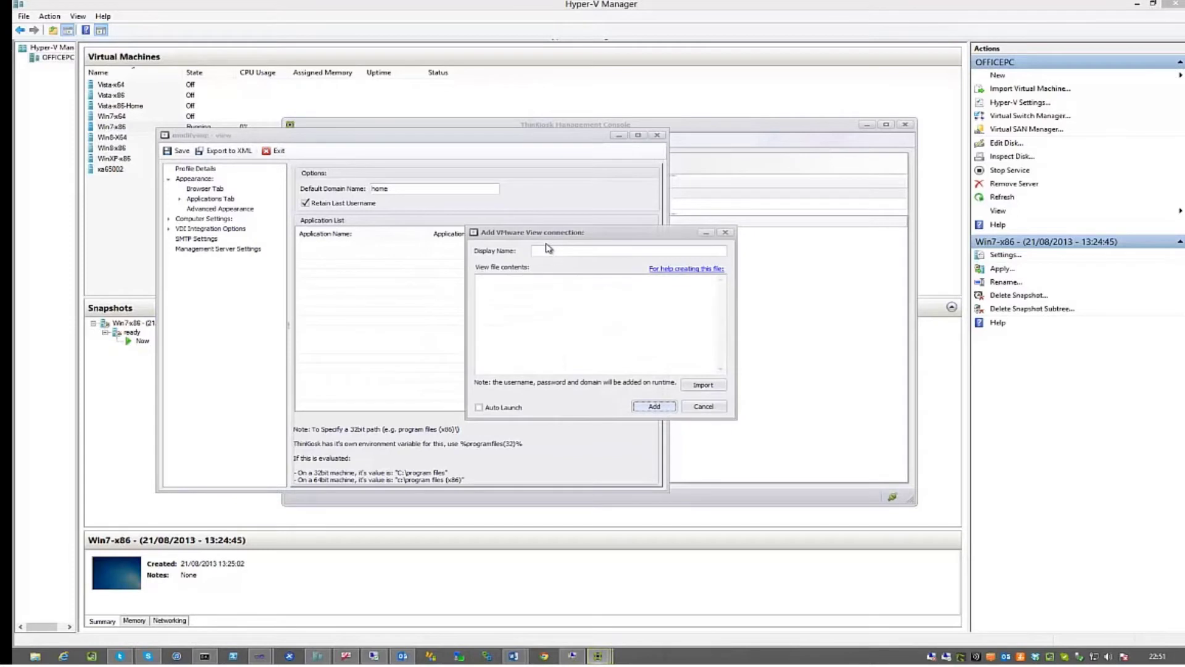
click(550, 249)
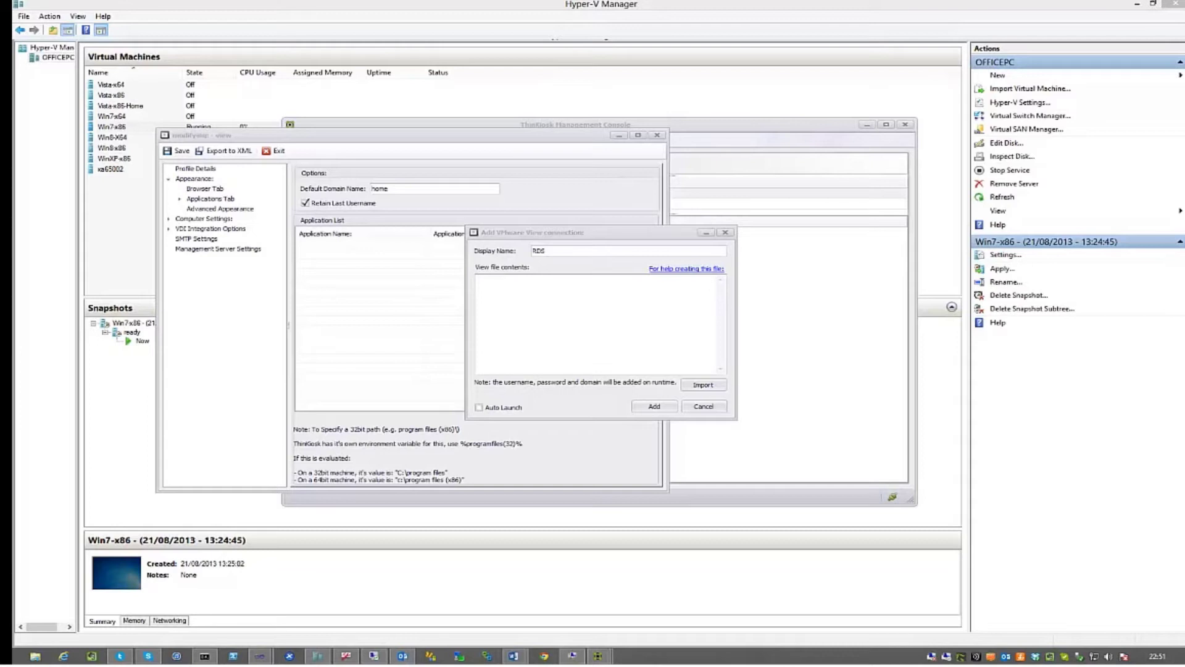
click(602, 326)
text(-serverurl "view5.home.local" -desktopname RDS -desktopProtocol RDP)
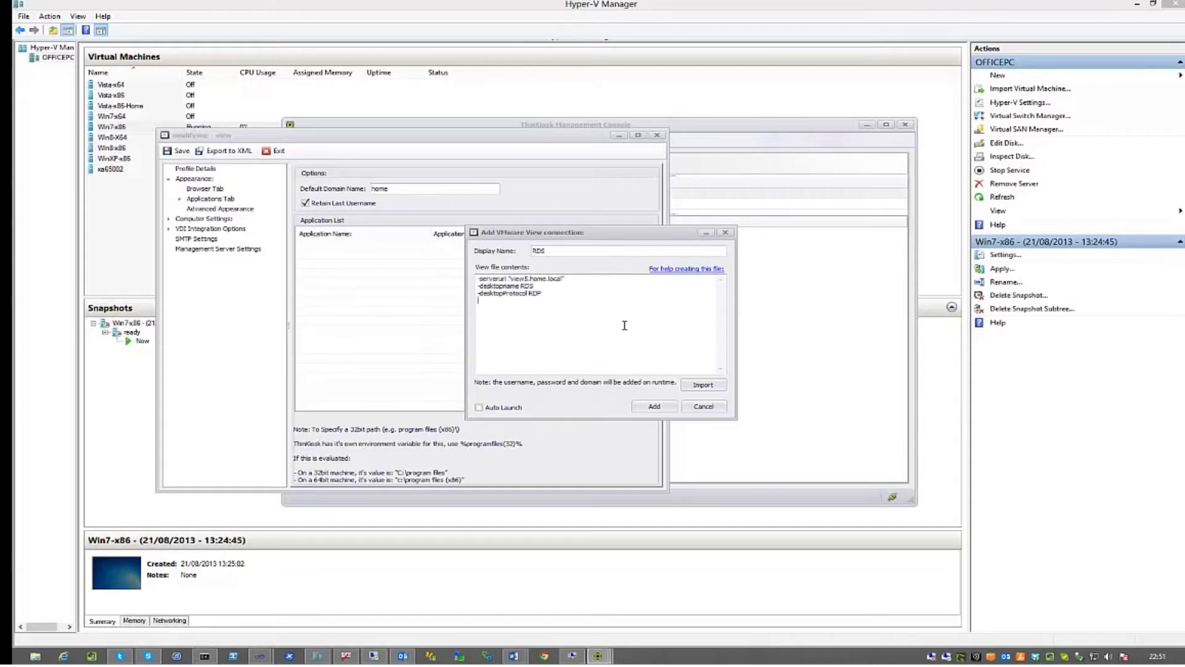
click(652, 408)
Fill in a connection named 'Windows 7' for the Windows 7 X64 desktop on view5.home.local over PCOIP
right_click(372, 302)
mouse_move(400, 308)
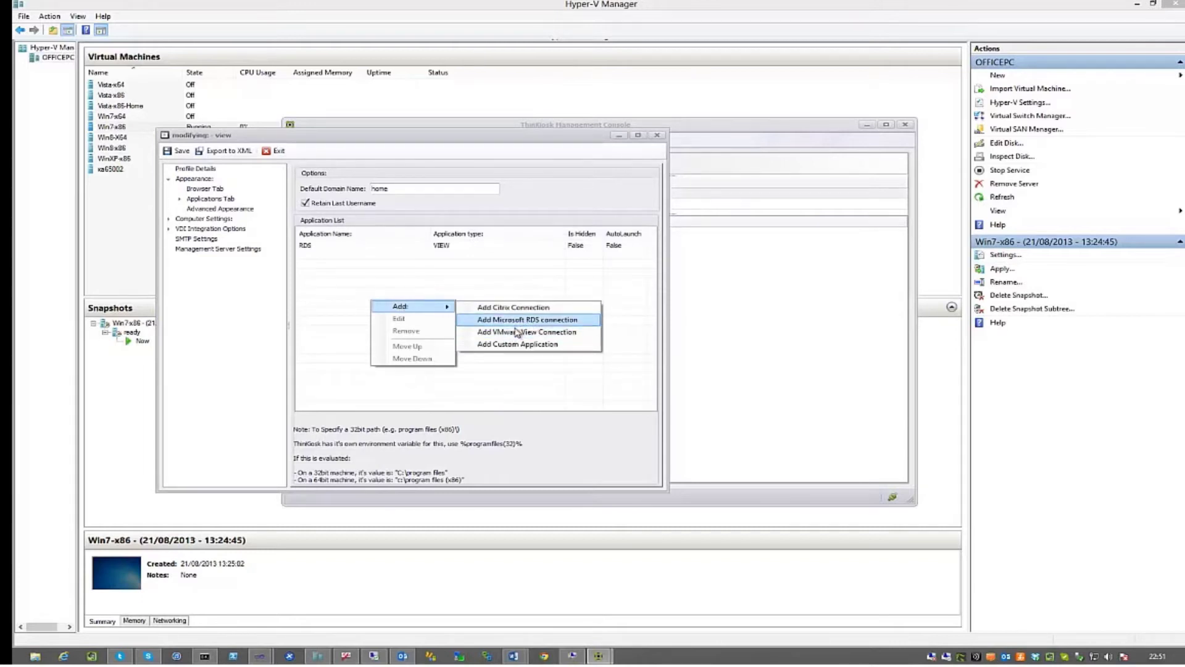
click(495, 322)
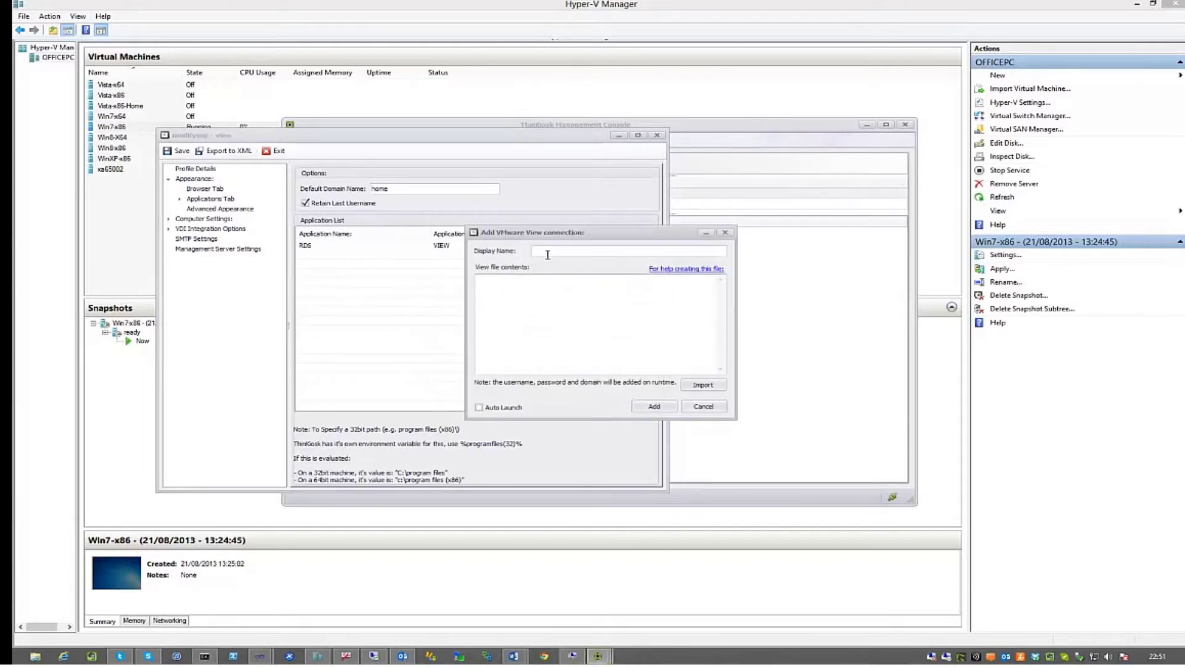
text(Windows 6)
key(BackSpace)
text(7)
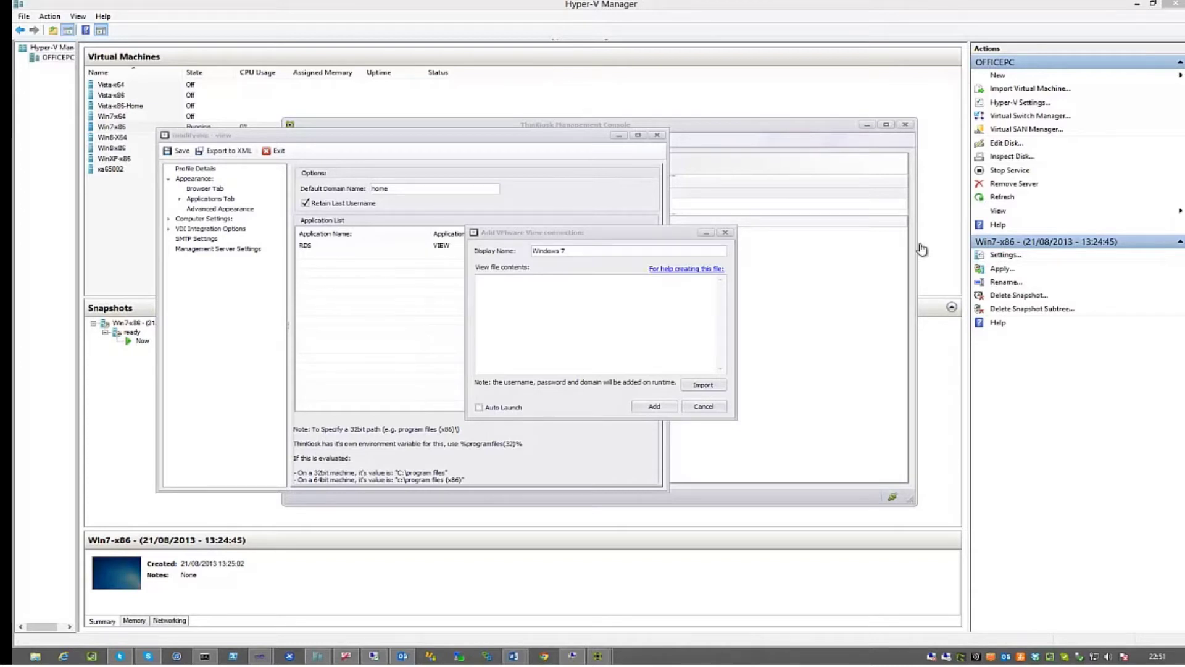
click(573, 307)
text(-serverurl "view5.home.local" -desktopname "Windows 7 X64" -desktopProtocol PCOIP)
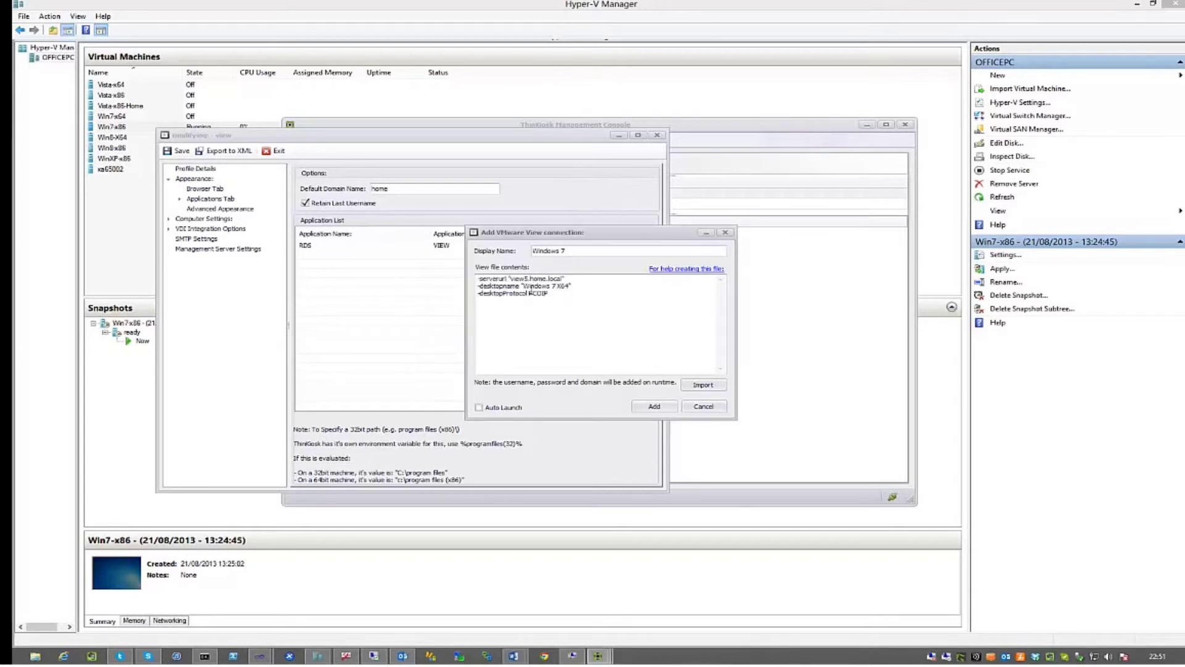
drag(524, 286, 566, 289)
click(559, 294)
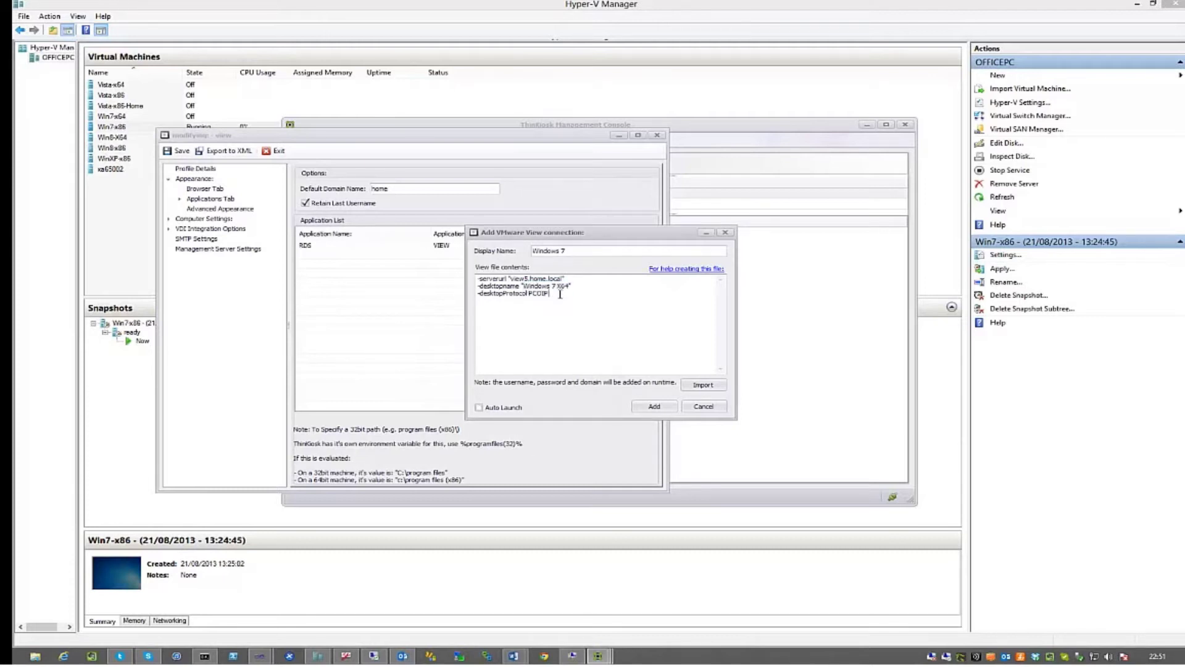
Add the Windows 7 connection, then a View connection named 'Choice' with only the view5.home.local server
click(657, 410)
right_click(404, 344)
mouse_move(432, 347)
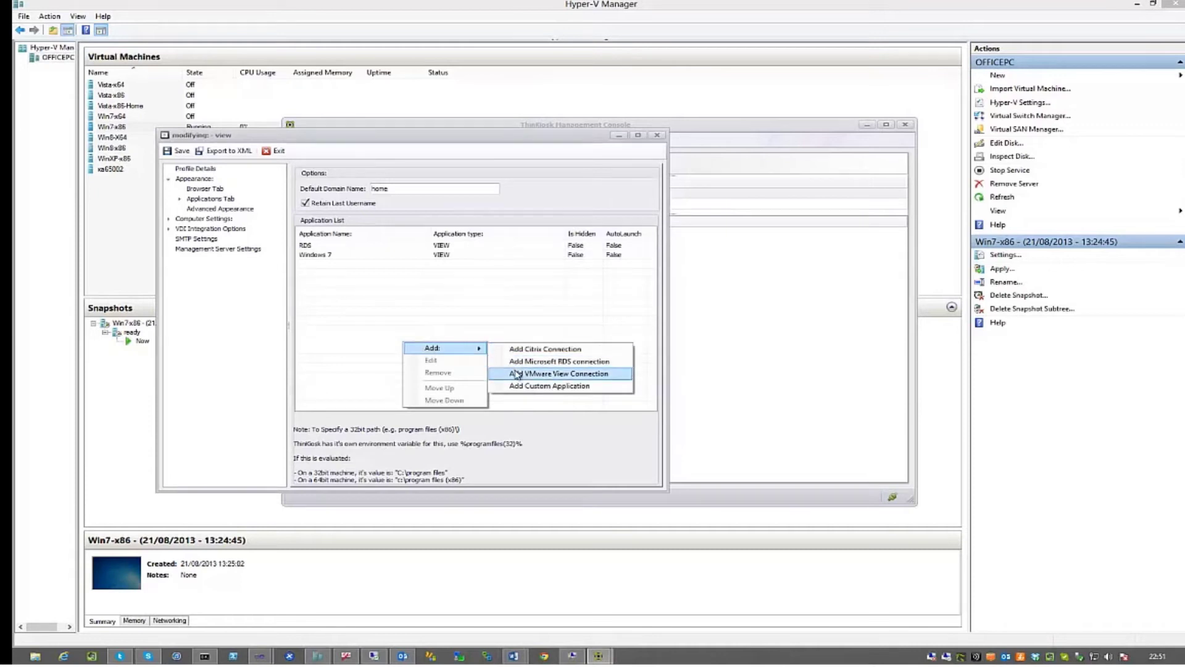
click(517, 374)
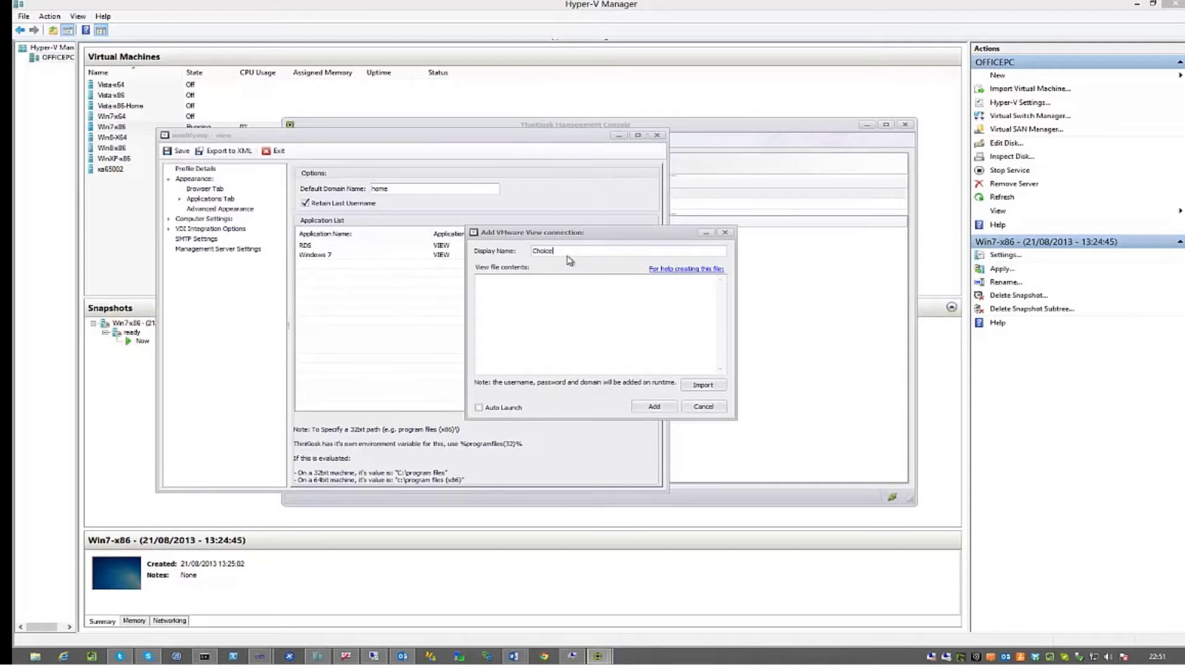
key(Tab)
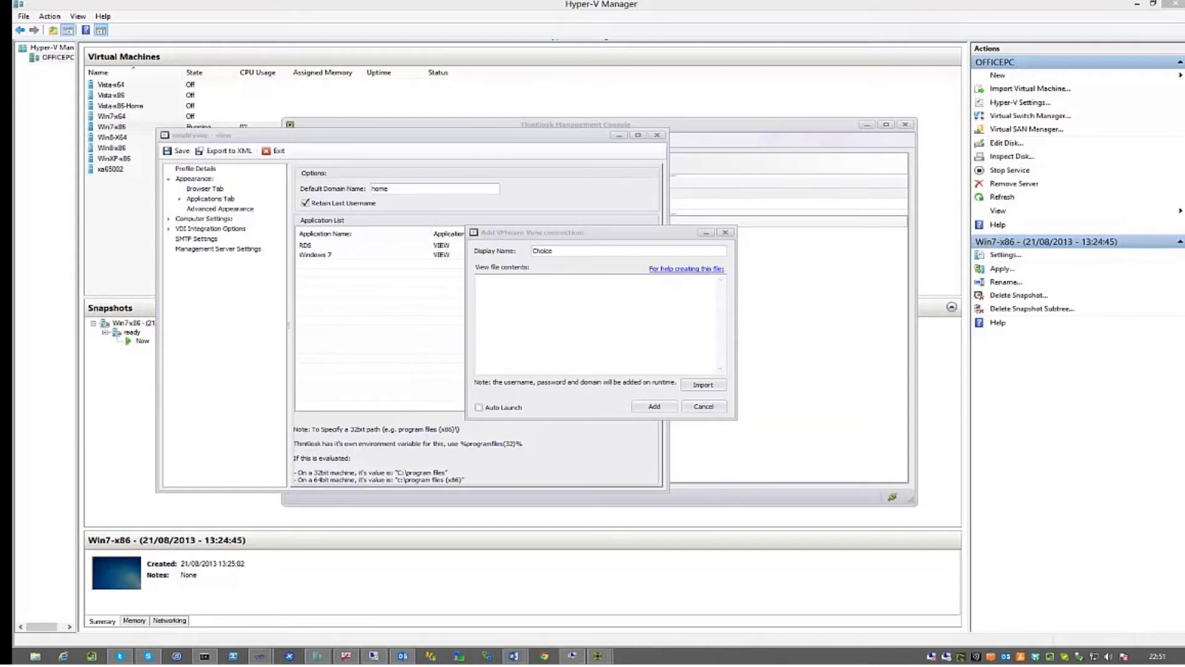
click(535, 312)
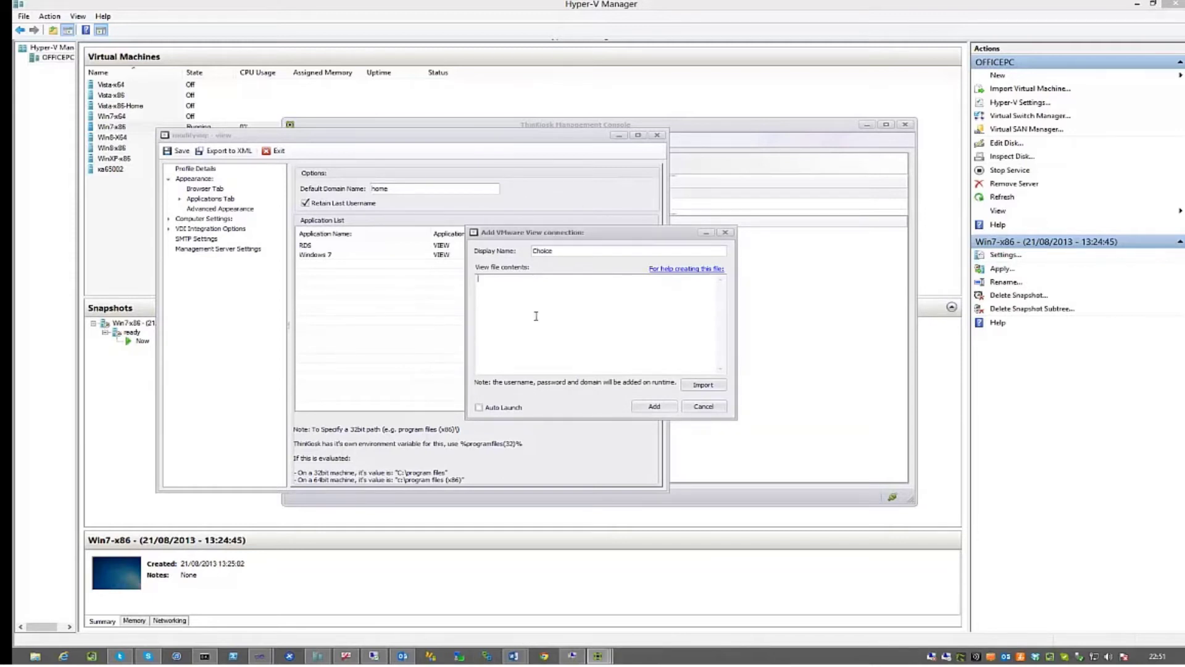
text(-serverurl "view5.home.local")
click(656, 407)
Set the application tile borders to Transparent in App Window Appearance
click(360, 265)
click(355, 254)
click(353, 245)
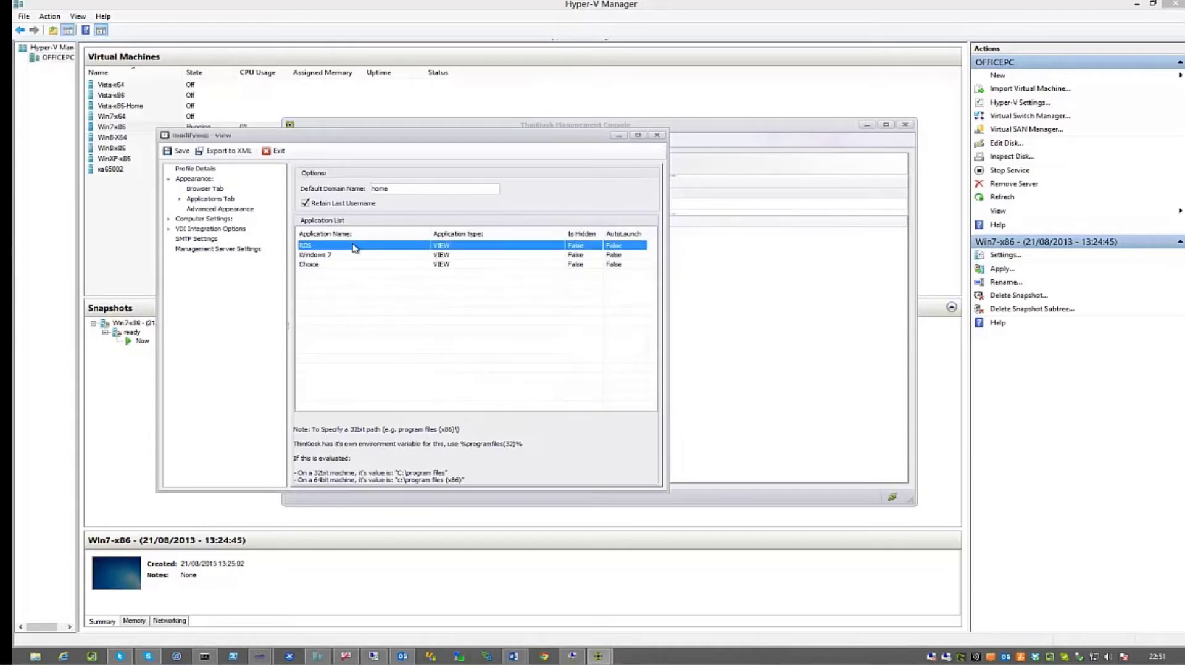
click(352, 254)
click(179, 199)
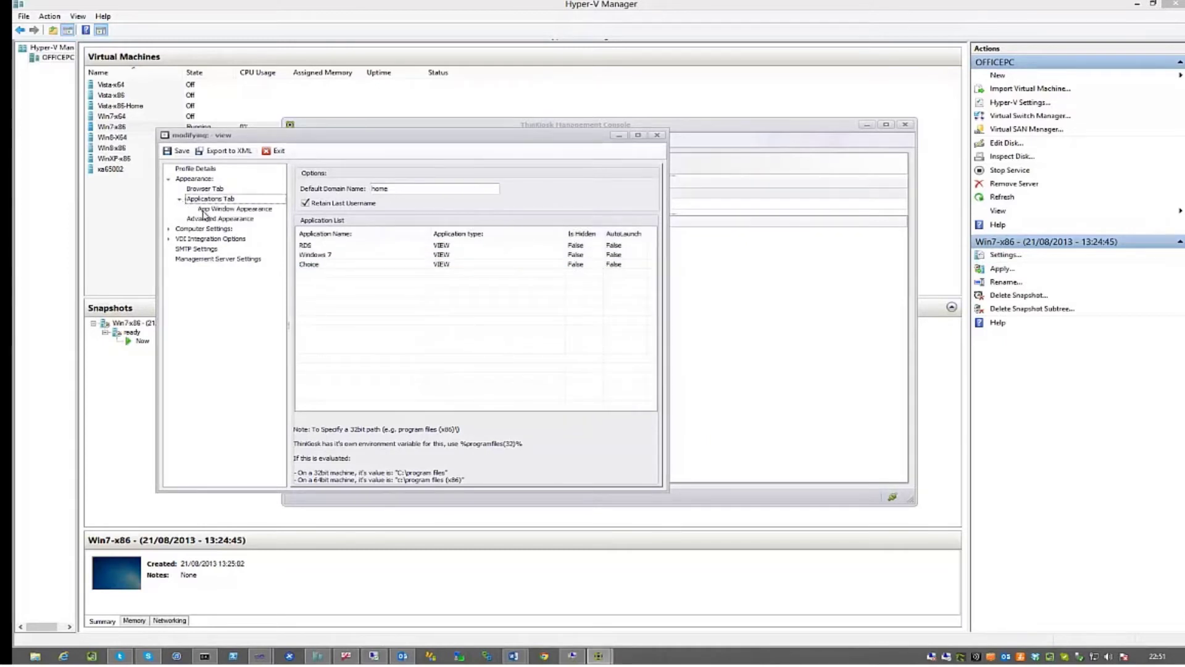
click(205, 210)
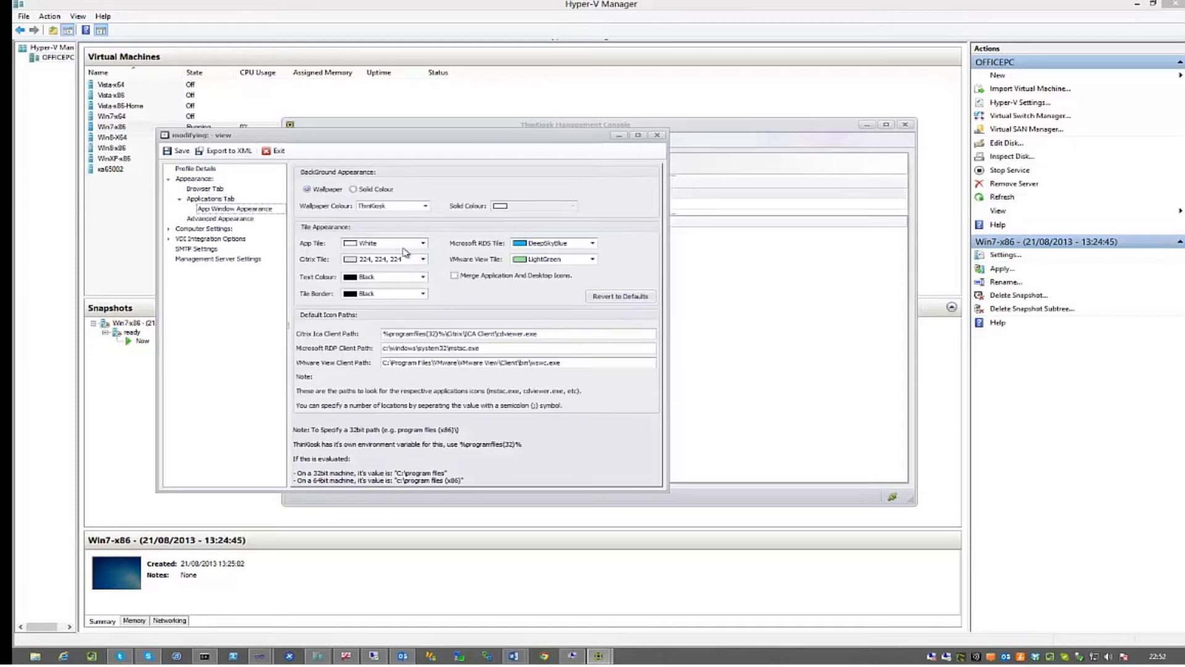
click(410, 294)
click(377, 320)
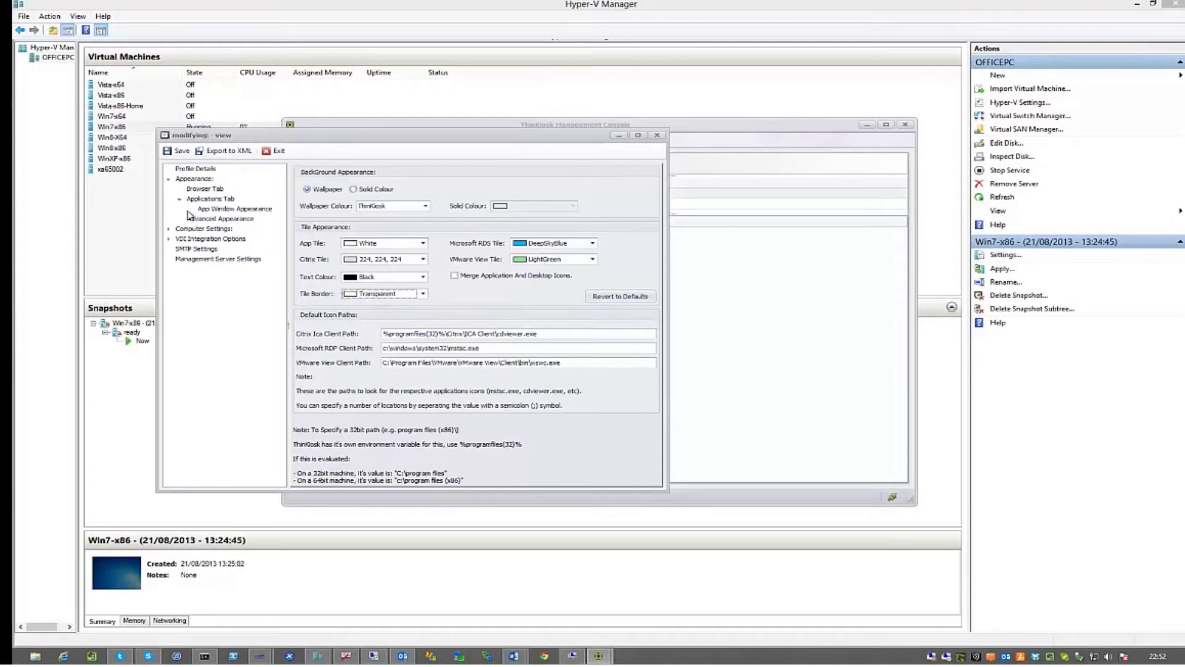
Enable the startup script and make it visible to users
click(169, 229)
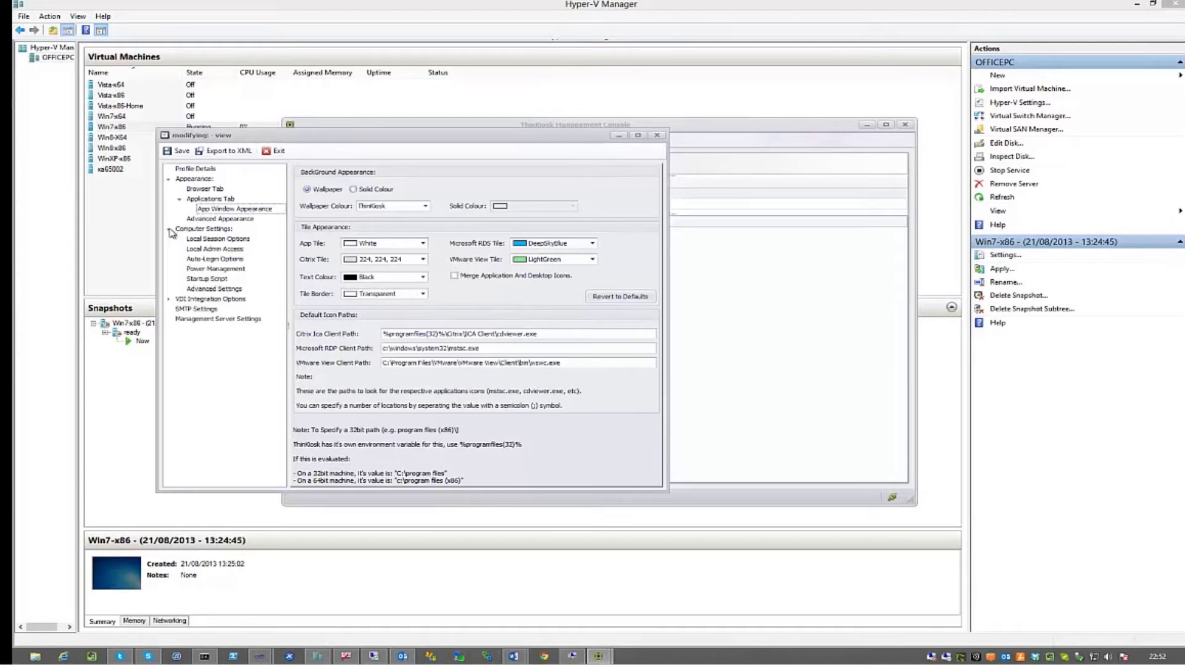
click(196, 280)
click(321, 178)
click(390, 176)
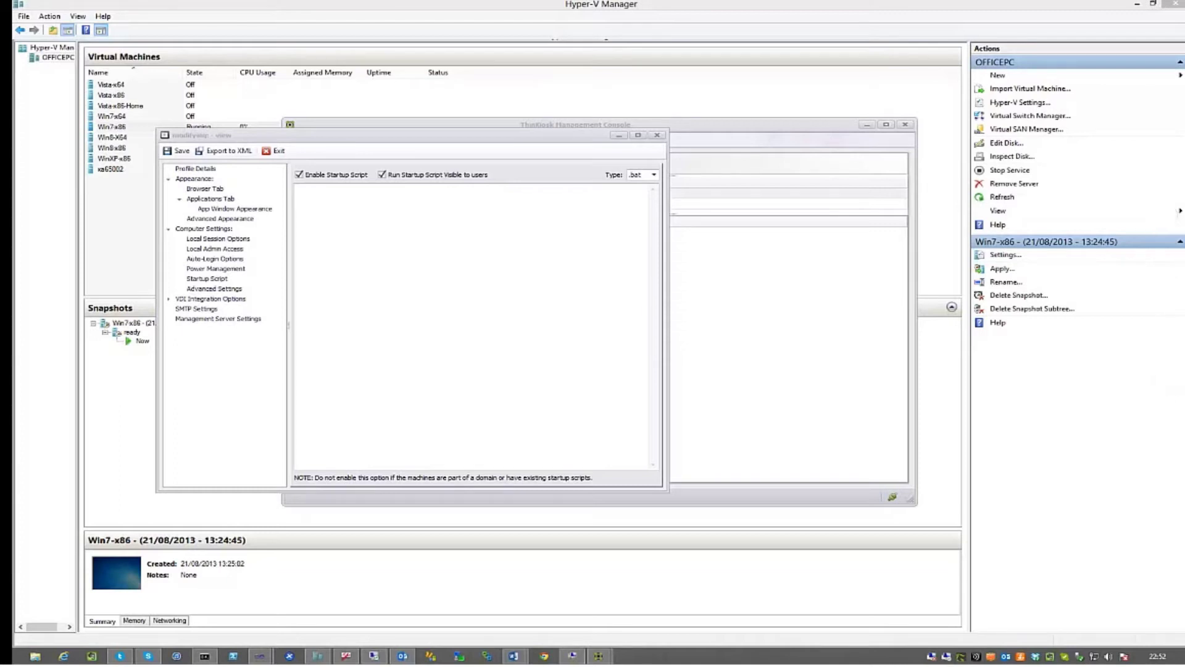
Paste the View-install batch script into the Startup Script box
click(417, 372)
key(ctrl+v)
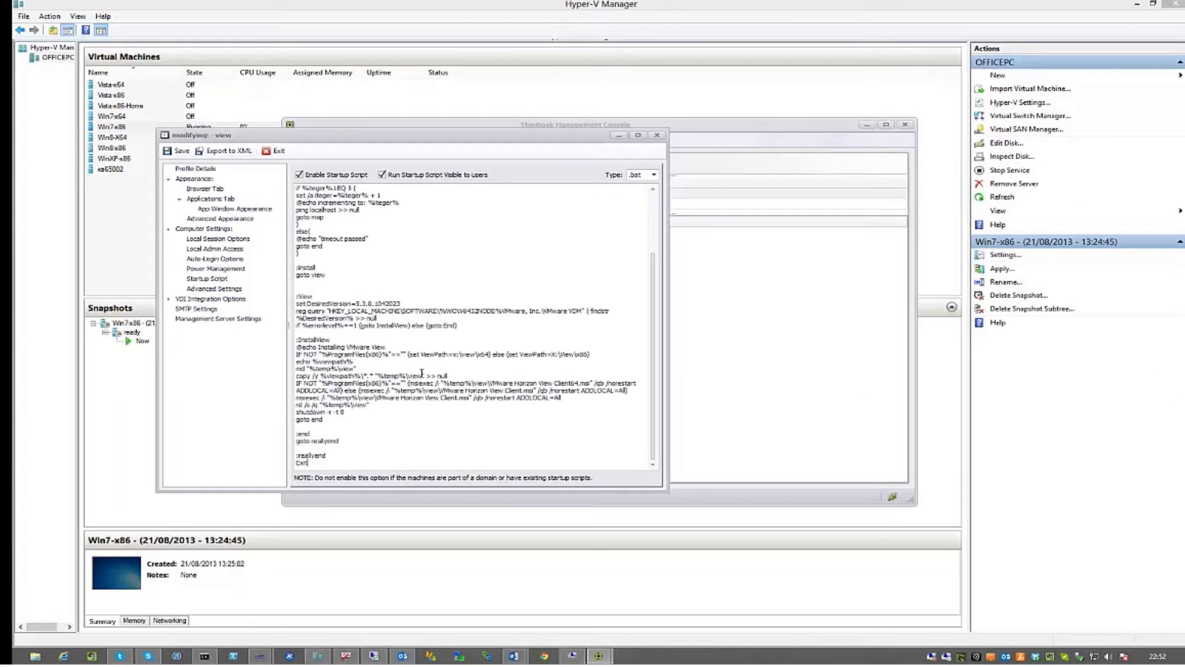
scroll(402, 368, up, 4)
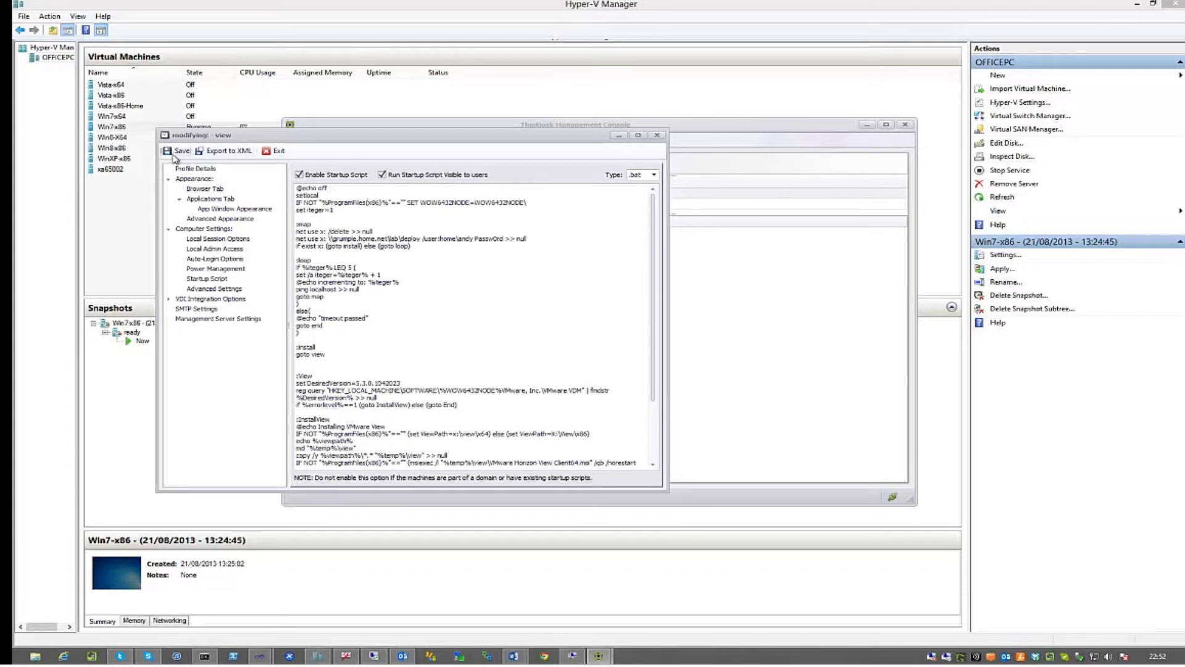
Turn on Set Background Colour in Local Session Options and choose black
click(187, 239)
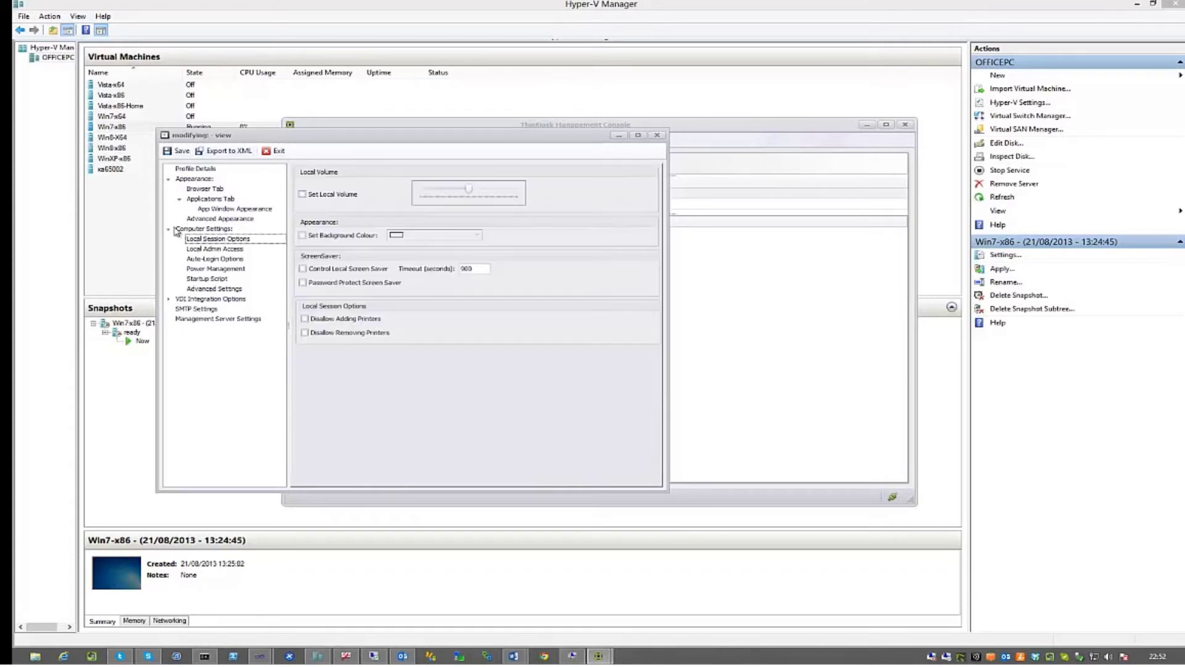
click(319, 235)
click(439, 235)
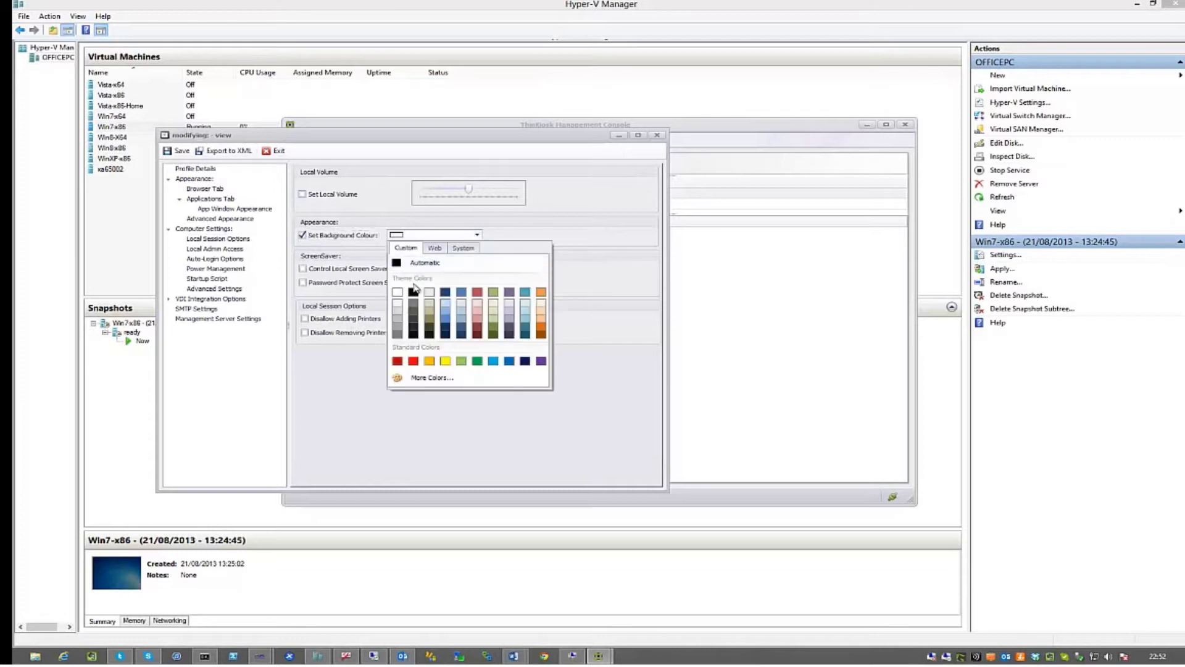
click(426, 263)
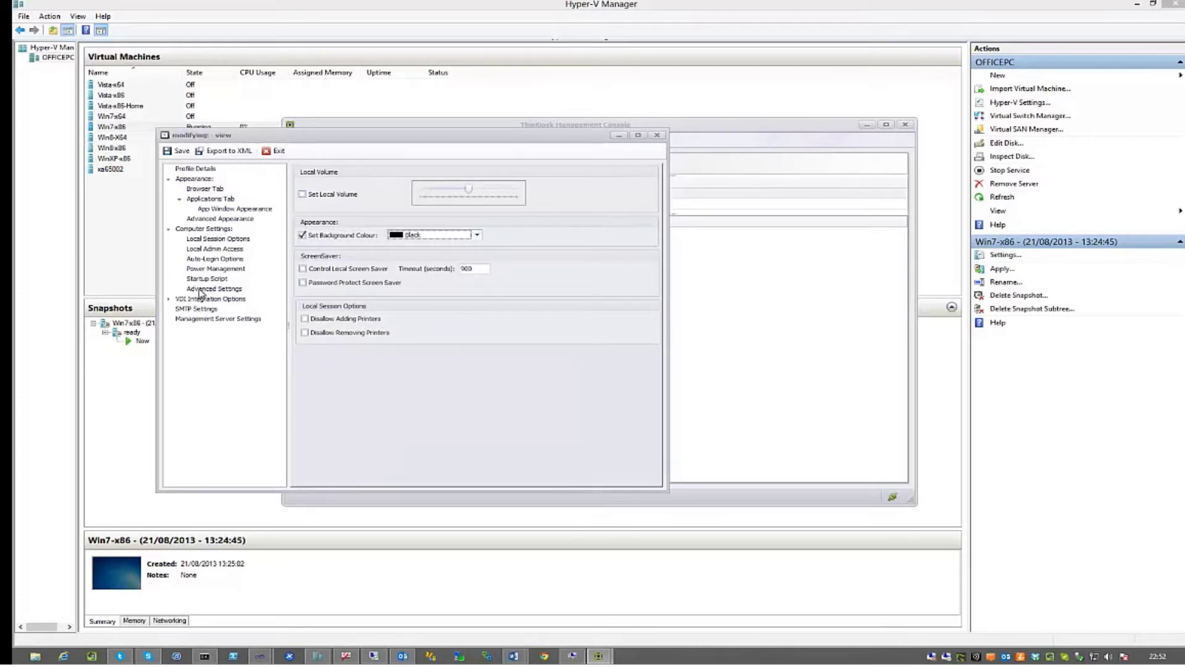
Save the view profile and select the view device folder
click(170, 300)
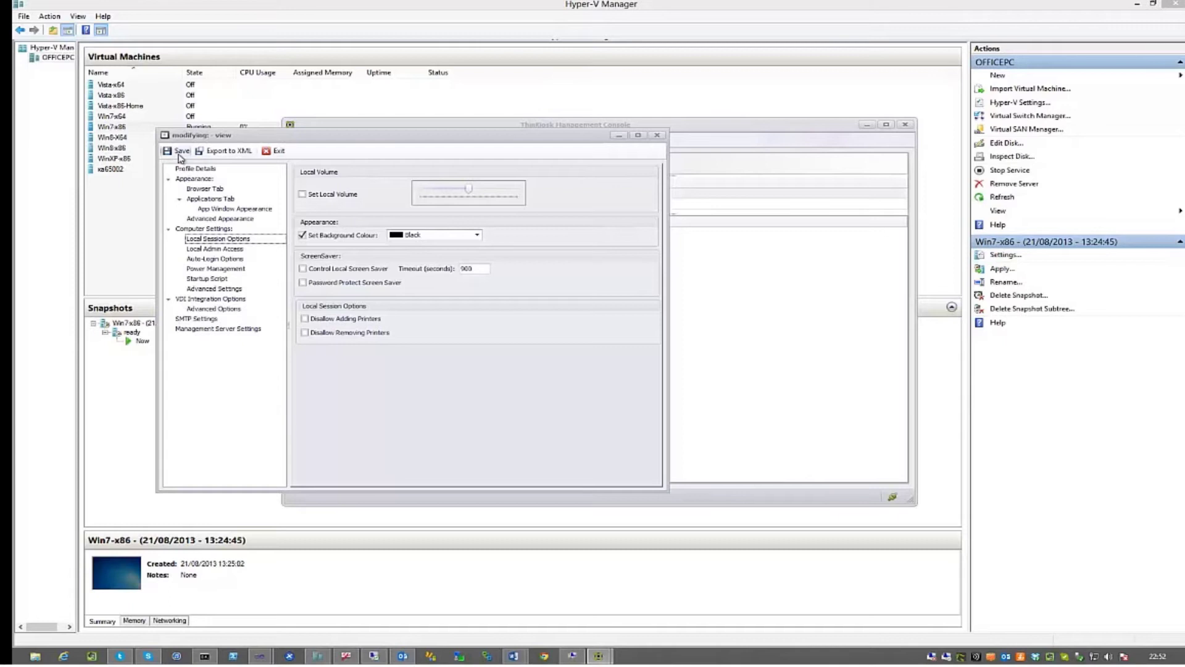
click(179, 155)
click(329, 179)
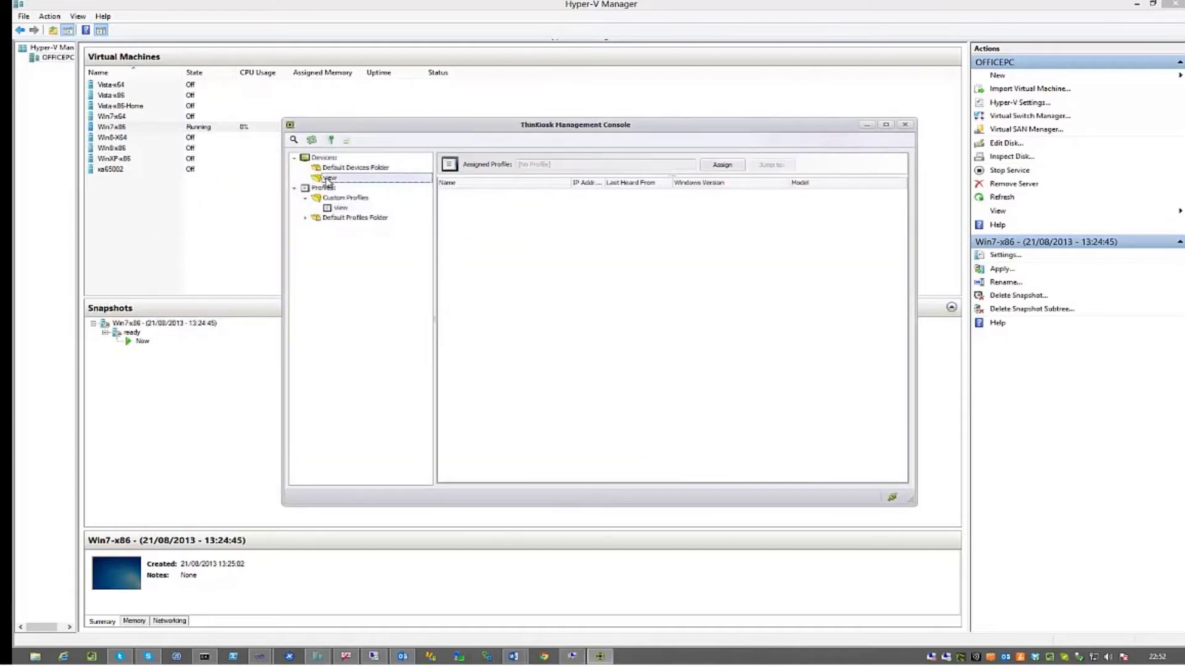
Assign the 'view' custom profile to the view folder, then switch to the Win7-x86 VM window
right_click(329, 182)
click(312, 180)
click(722, 166)
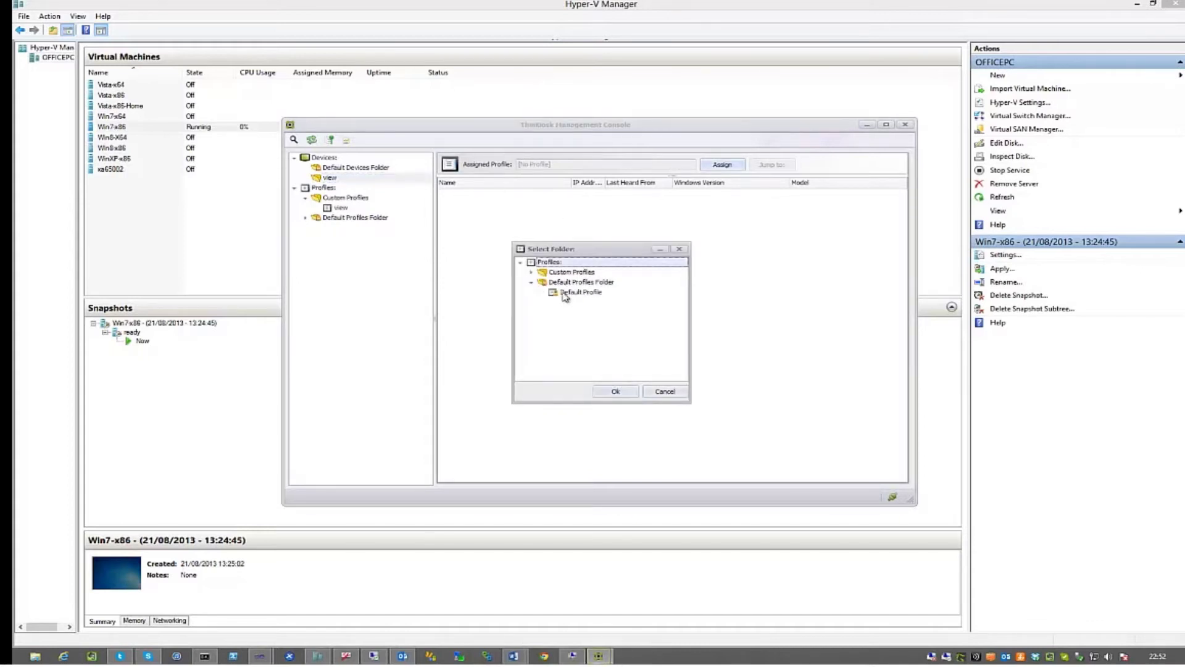
click(531, 271)
click(567, 282)
click(611, 390)
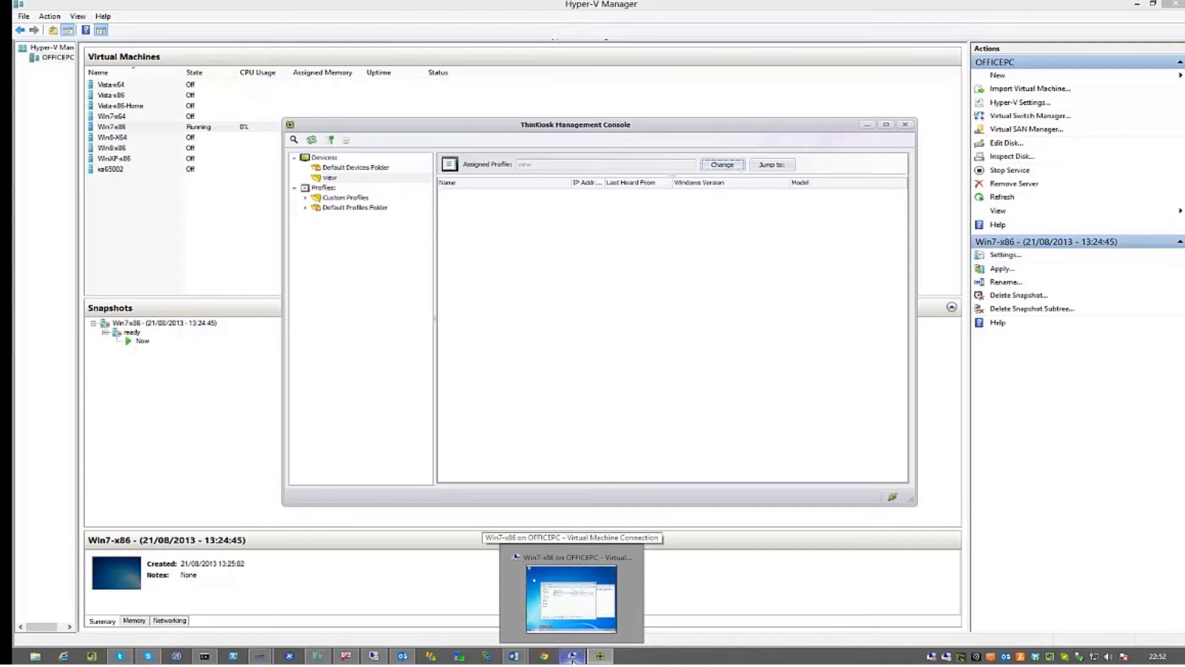
click(573, 658)
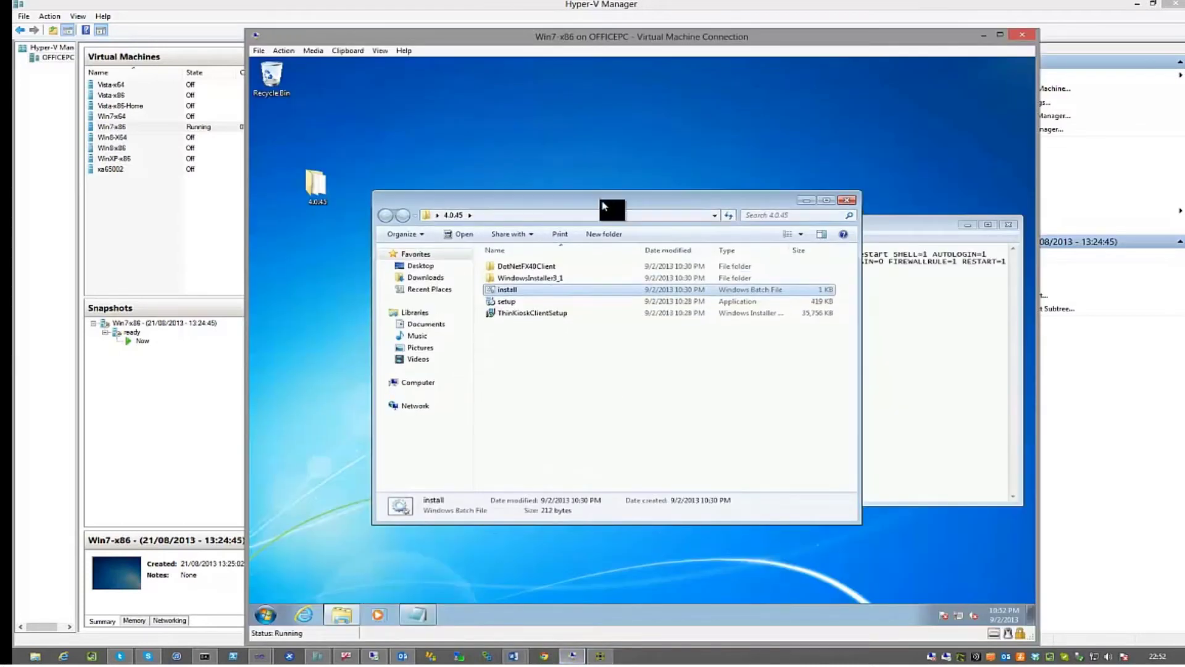
Move Explorer aside, close the leftover command prompt, and open install.bat in Notepad
drag(599, 200, 552, 186)
click(1010, 225)
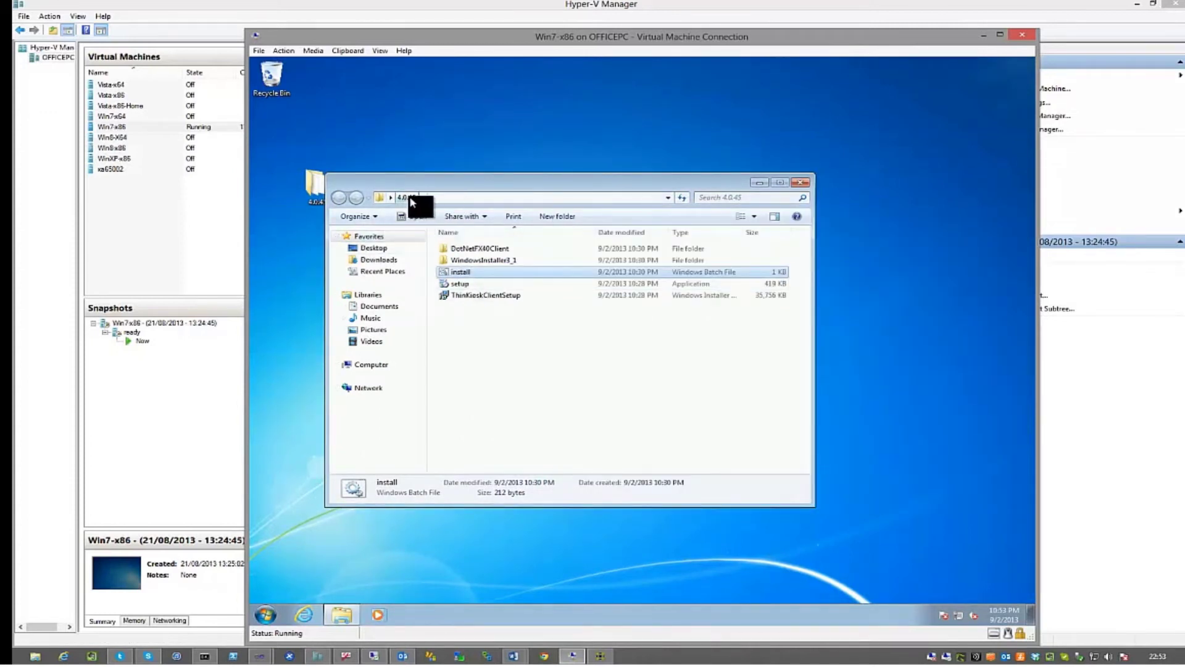
right_click(458, 271)
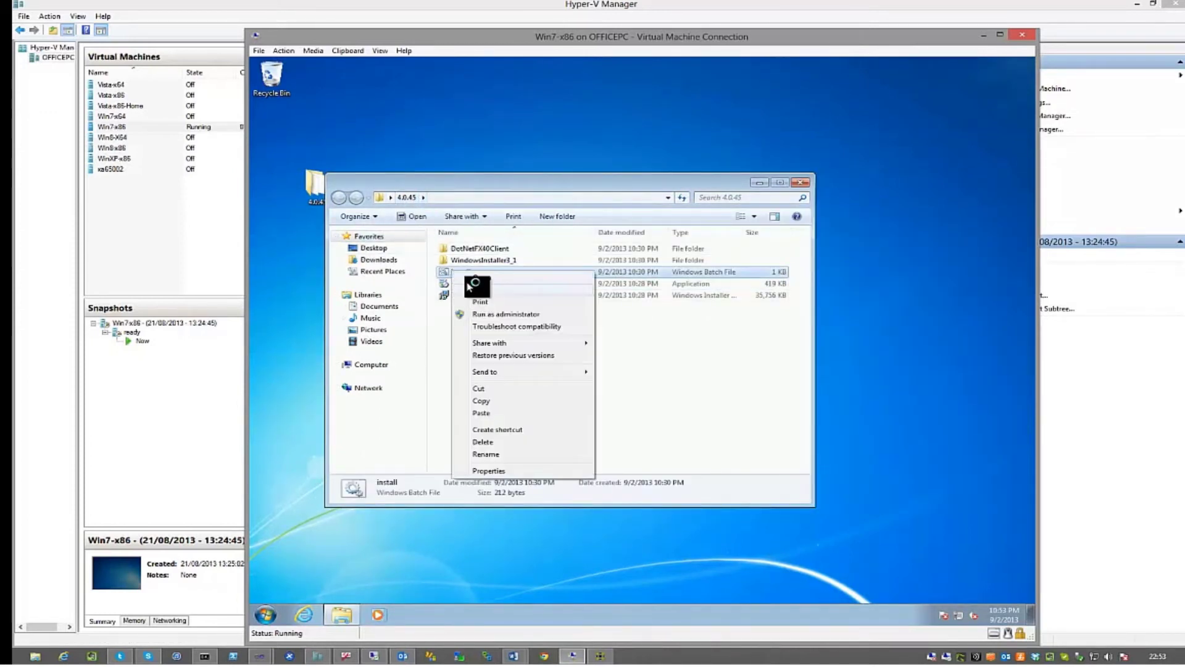
click(472, 291)
Review the script's SERVERNAME, port 11000 and TARGETFOLDER view, then return to the ThinKiosk console
click(710, 270)
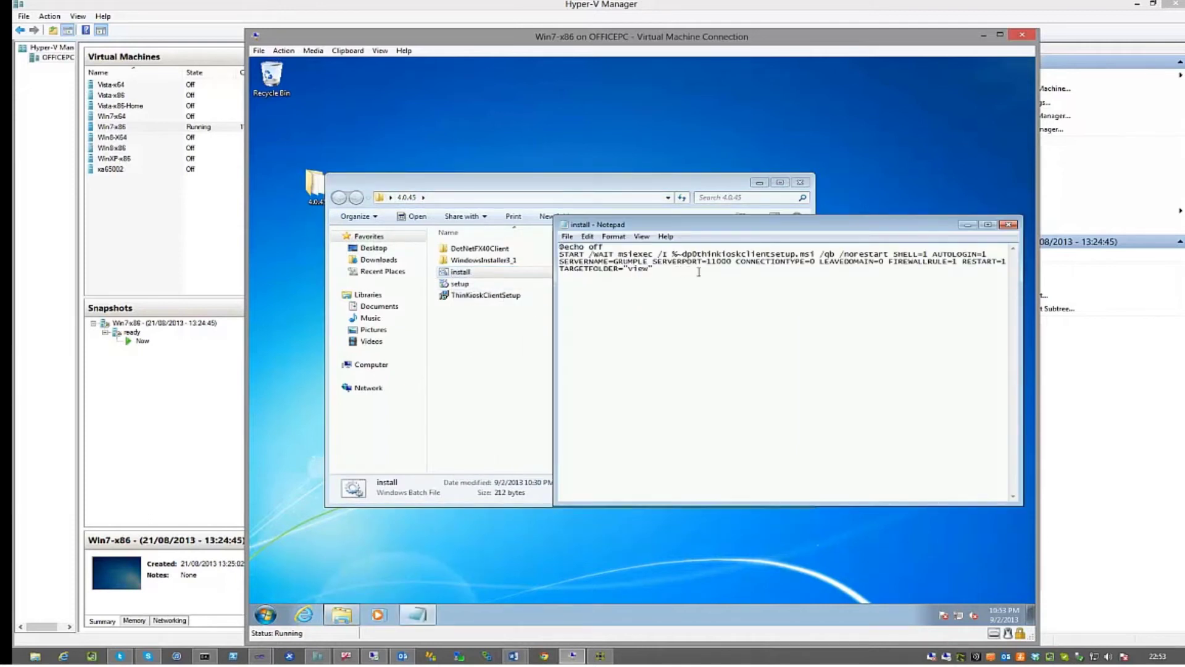
key(Return)
drag(619, 262, 729, 262)
drag(649, 269, 628, 270)
click(600, 655)
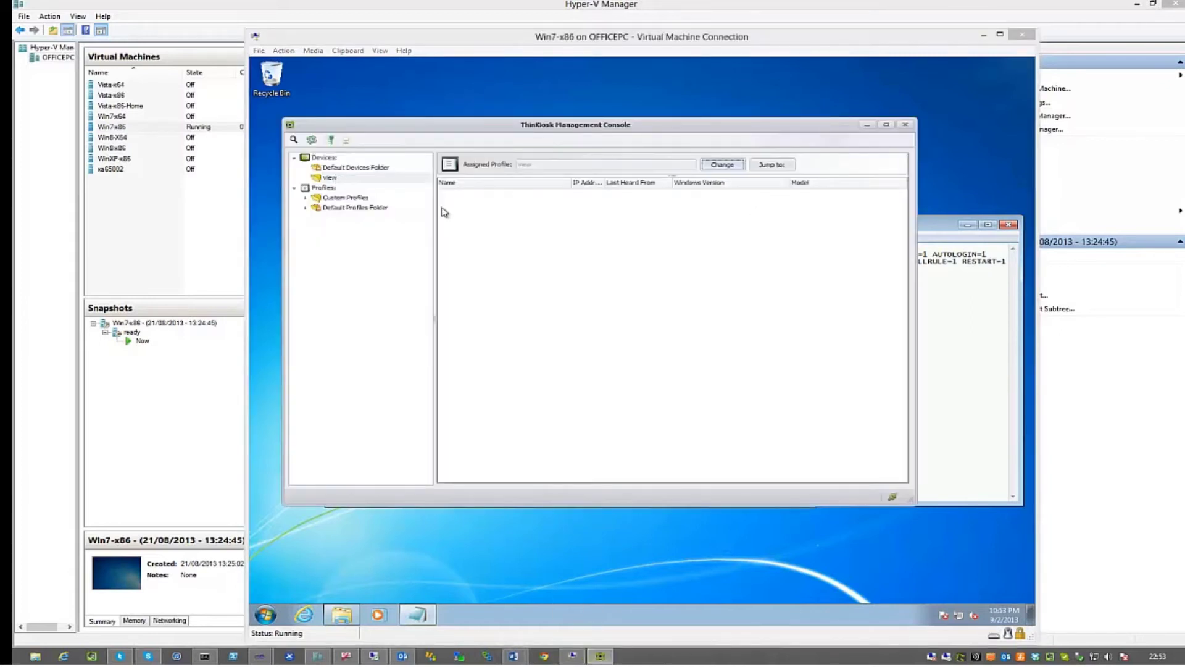
Close Notepad and run install.bat as administrator, approving the UAC prompt
click(992, 320)
click(1009, 224)
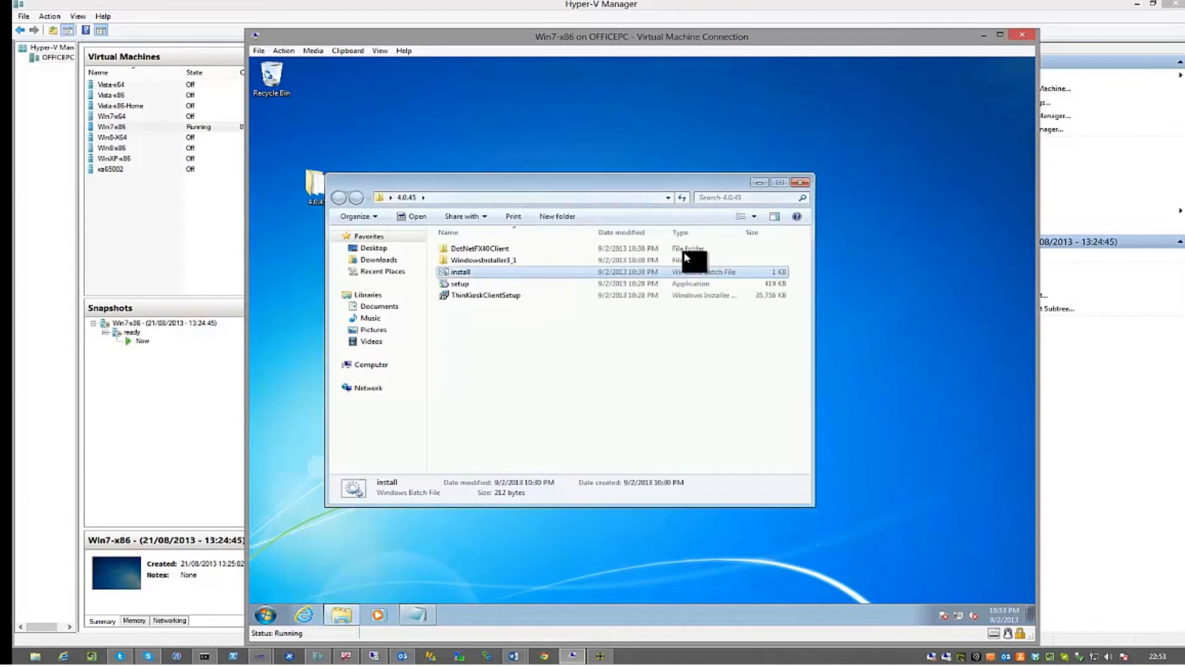
right_click(469, 272)
click(497, 315)
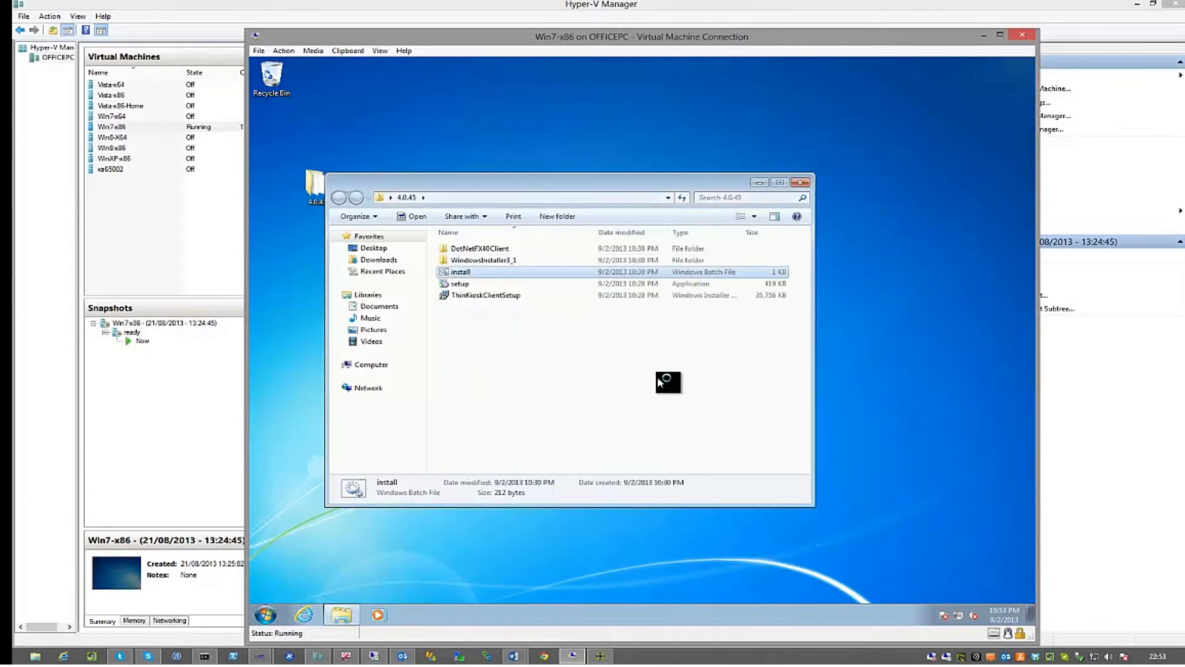
click(626, 370)
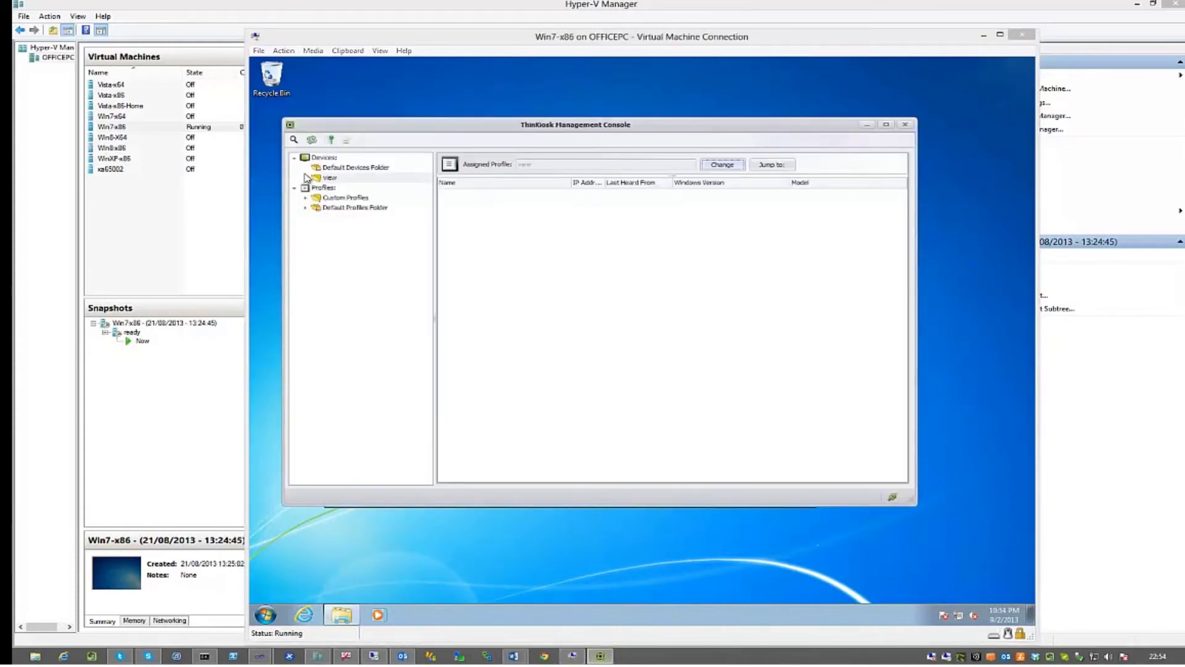
Expand the view device folder and select TK-WIN7-X86 to show its details
click(308, 178)
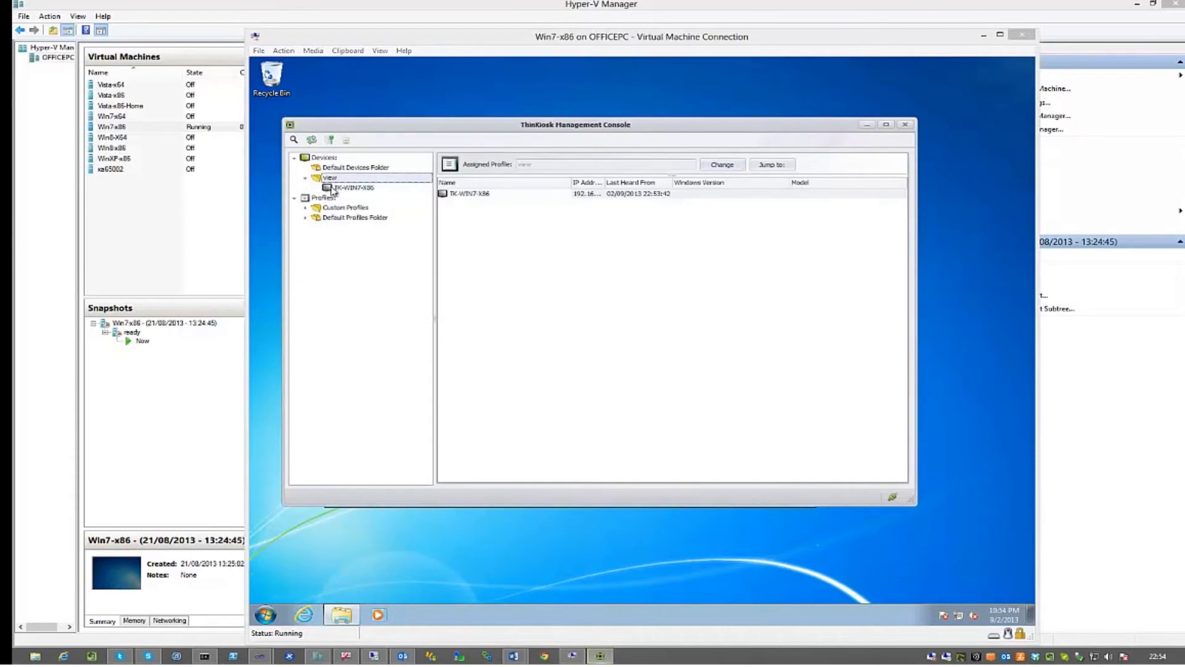
click(333, 188)
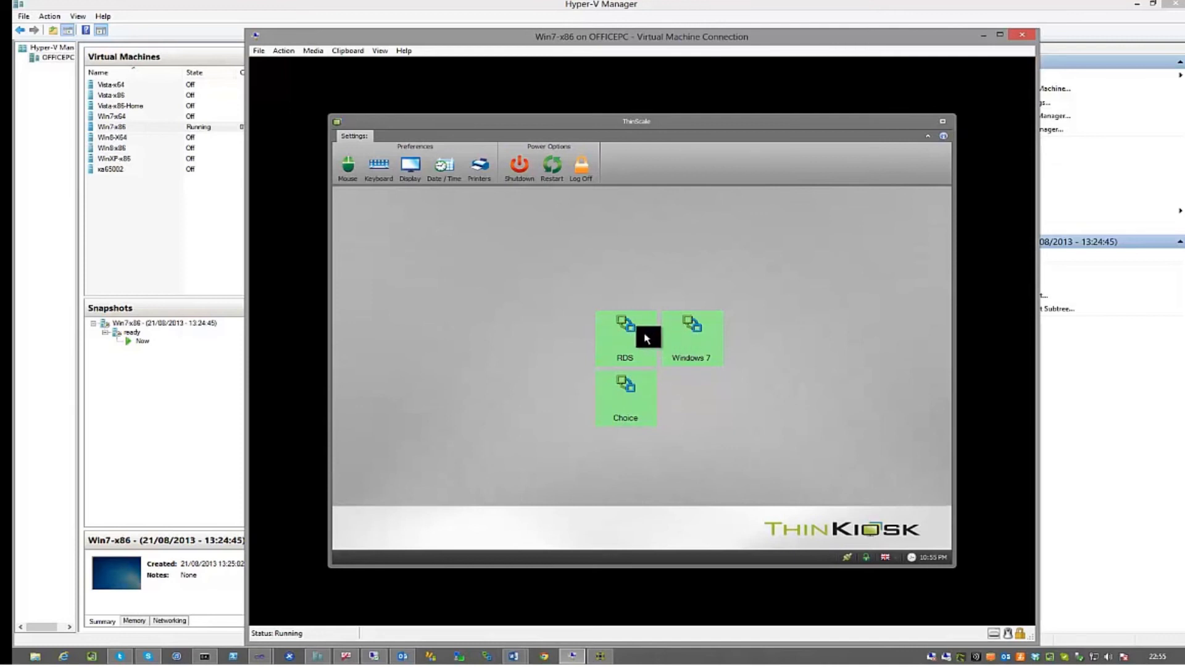
Launch the RDS tile, sign in with the user name, then close and confirm the disconnect
click(639, 347)
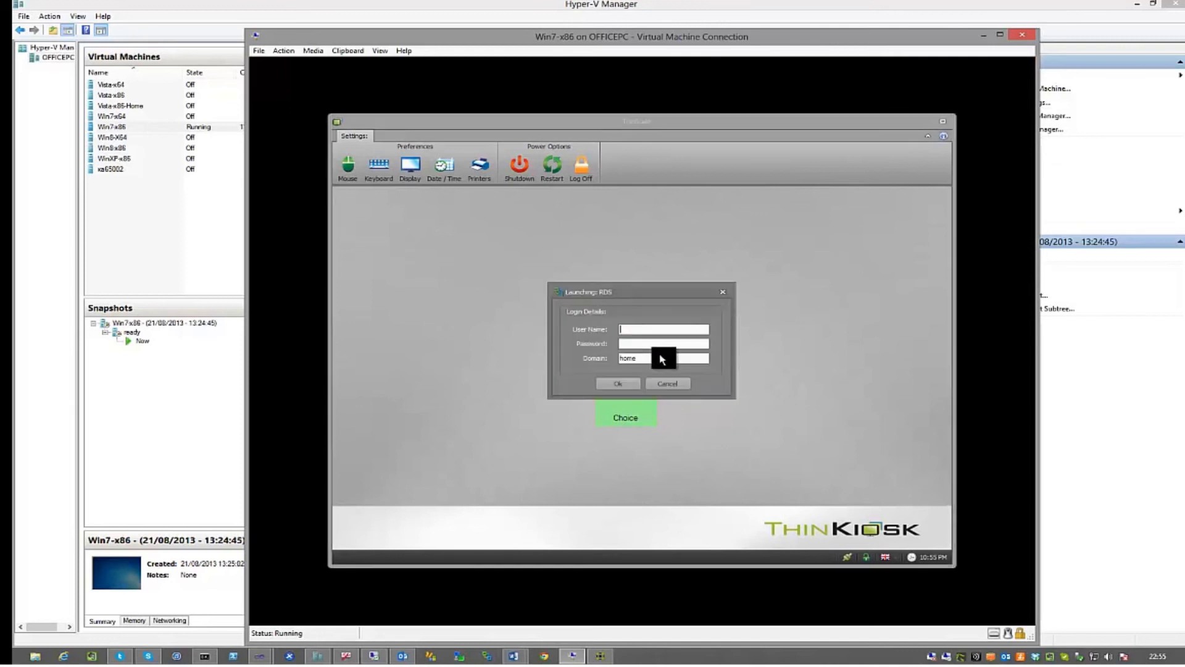
text(andy)
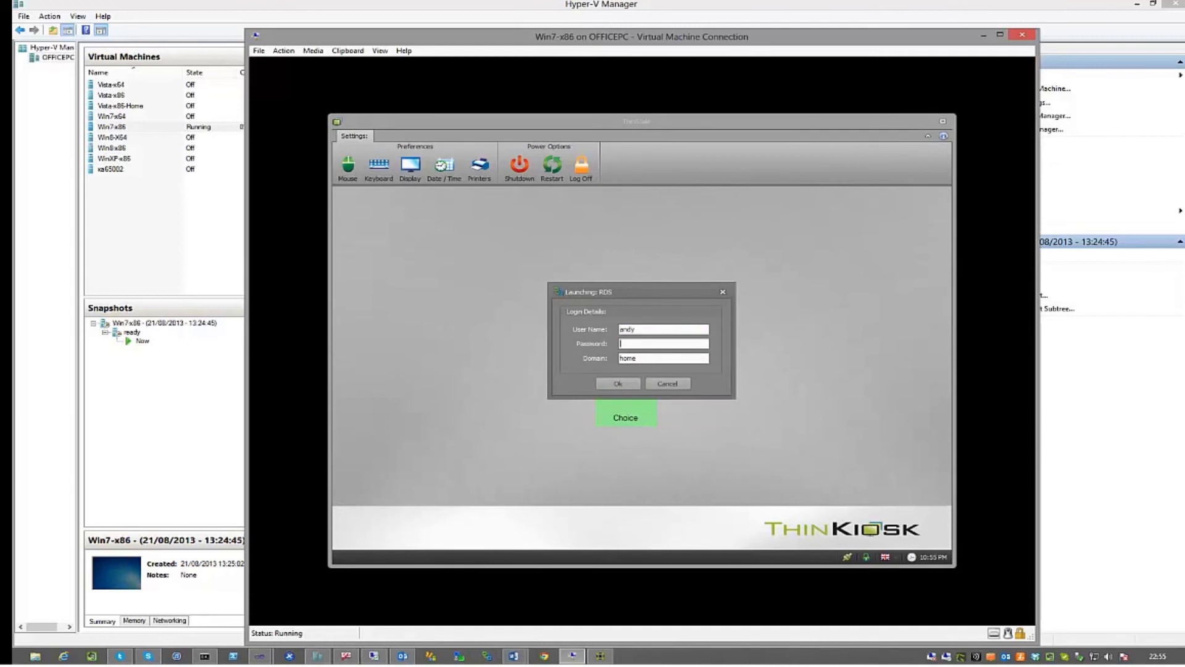
key(Return)
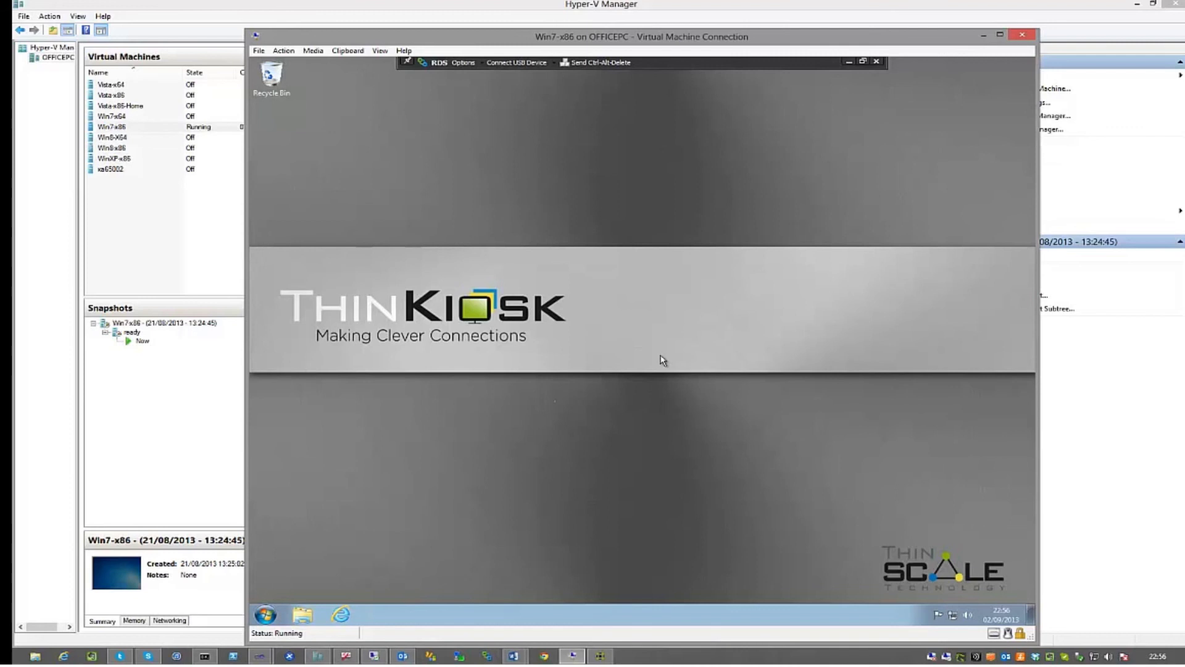
click(877, 61)
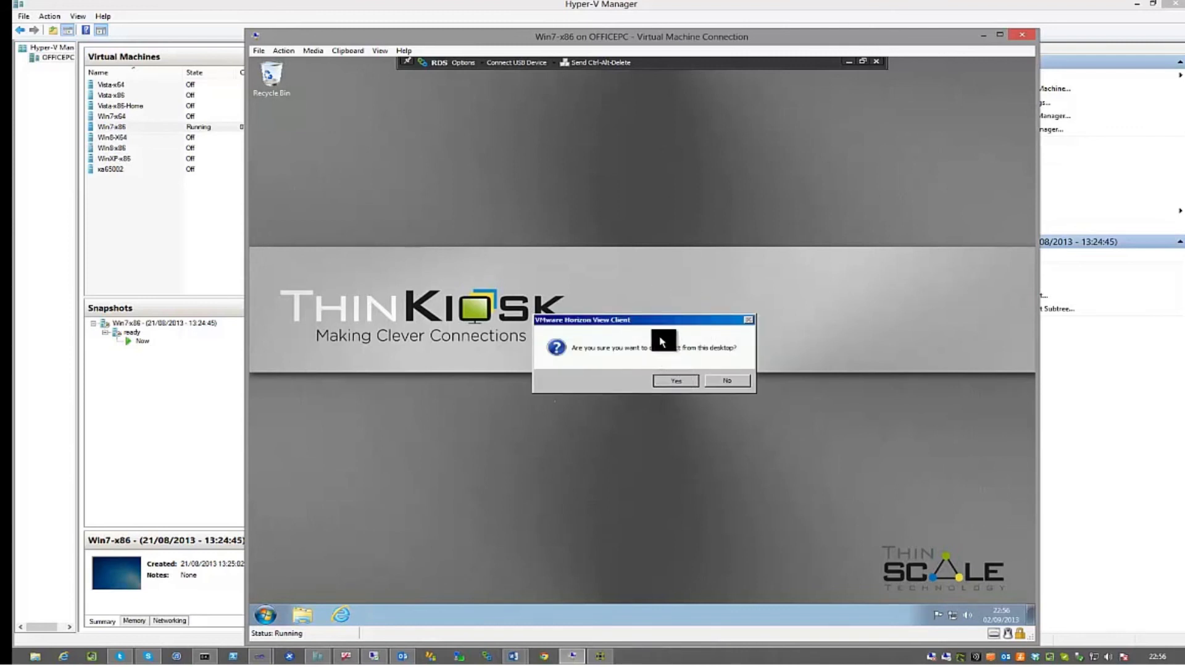
key(Return)
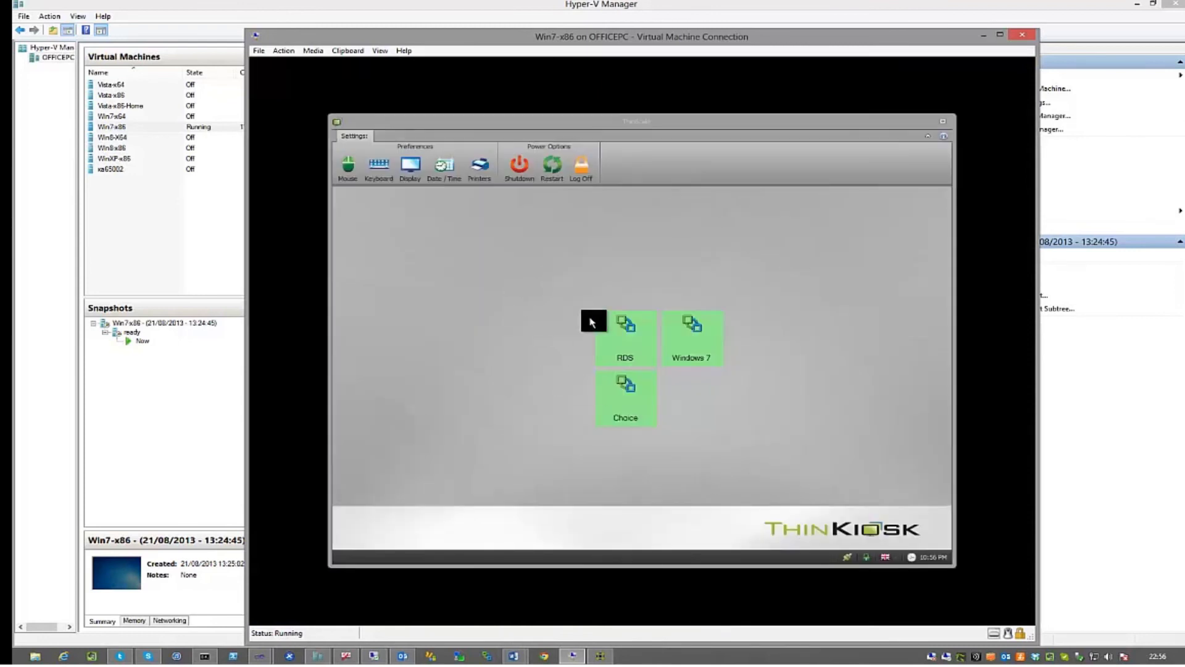
Launch the Windows 7 tile, sign in with the account password, then disconnect back to the tiles
click(679, 326)
click(680, 326)
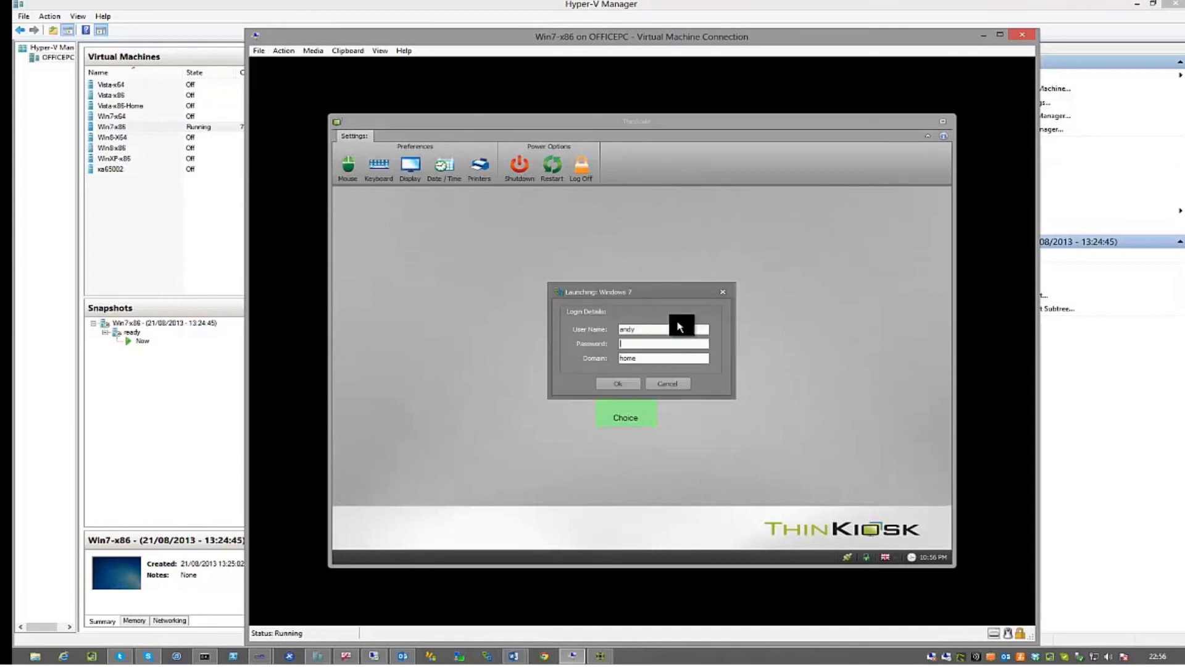
text(Password1)
key(Return)
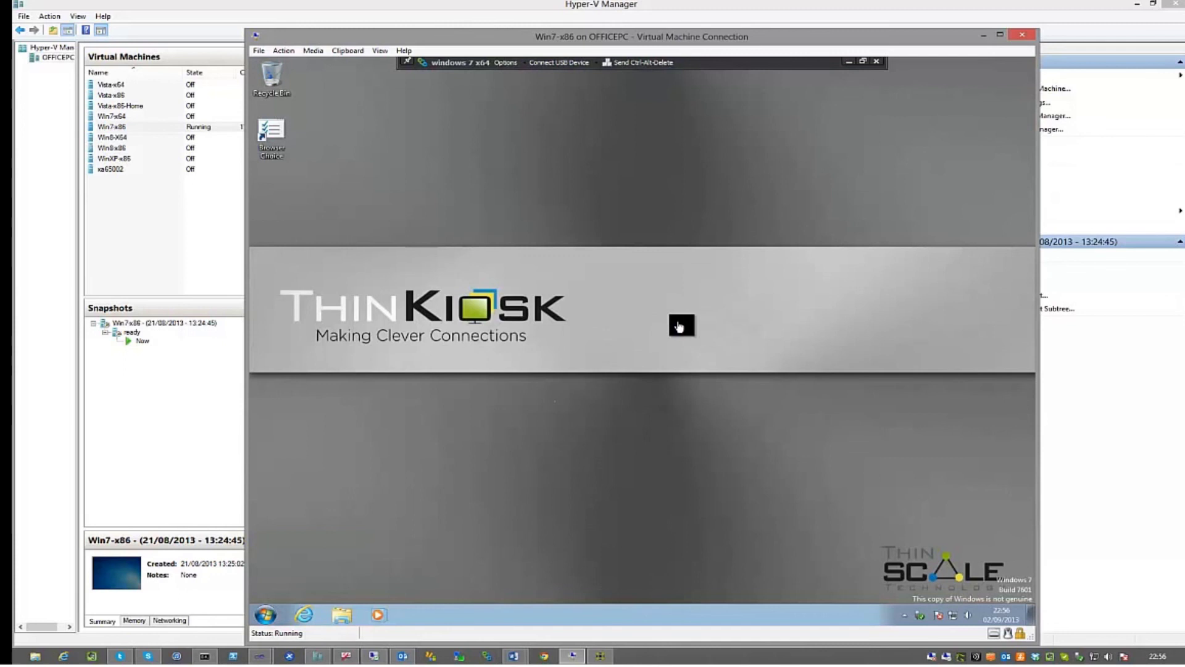
click(873, 62)
click(673, 379)
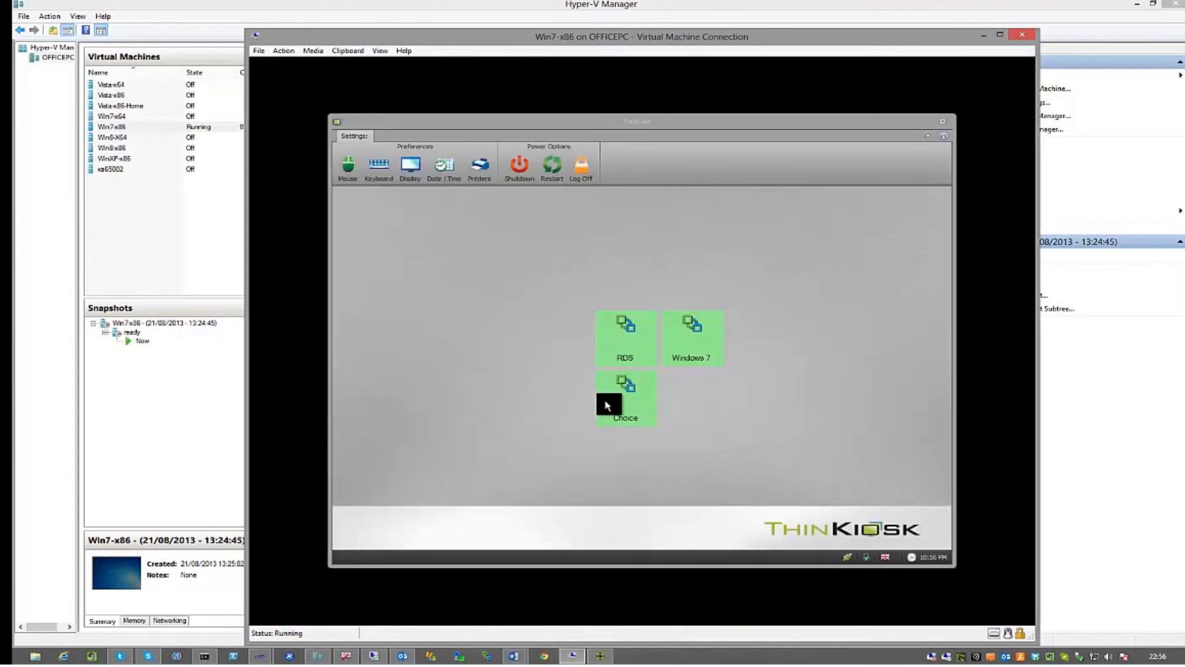
Open the Choice tile, sign in with the password, select RDS in the Horizon list, then exit
click(606, 405)
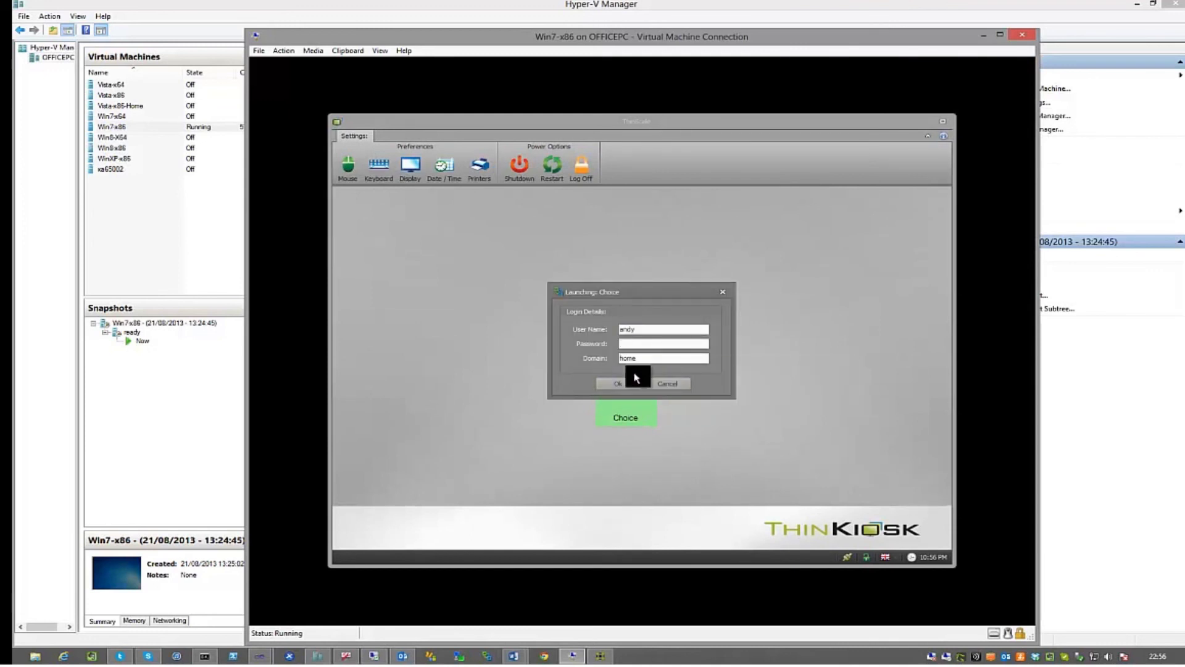
text(*****)
click(624, 381)
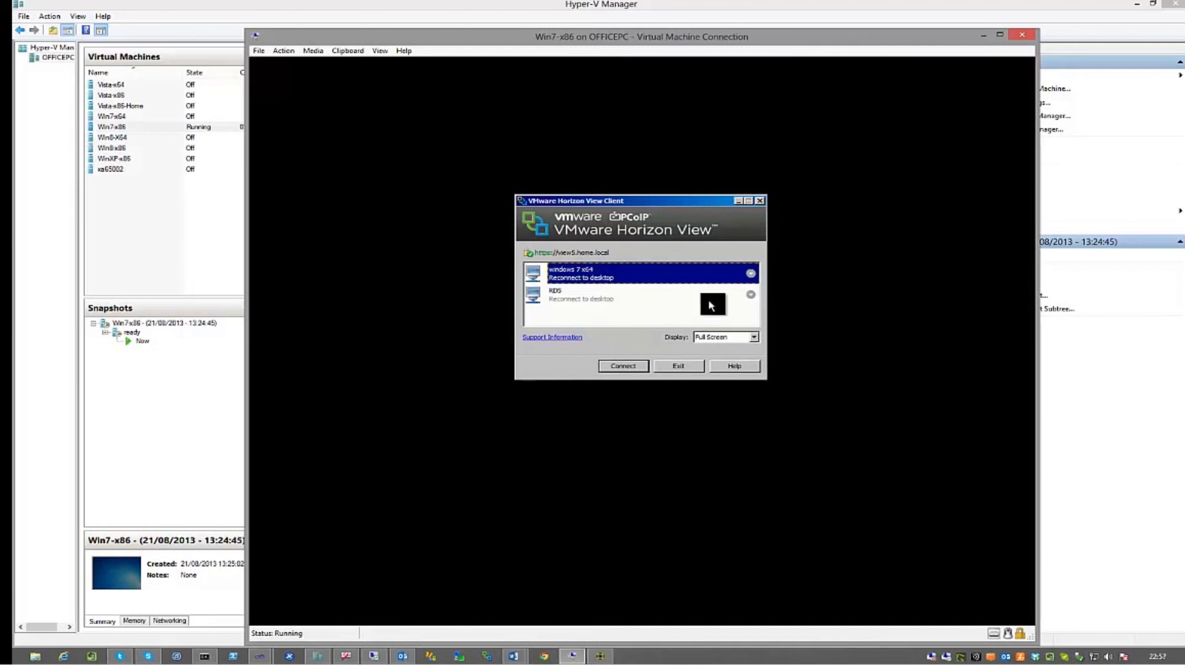
click(664, 301)
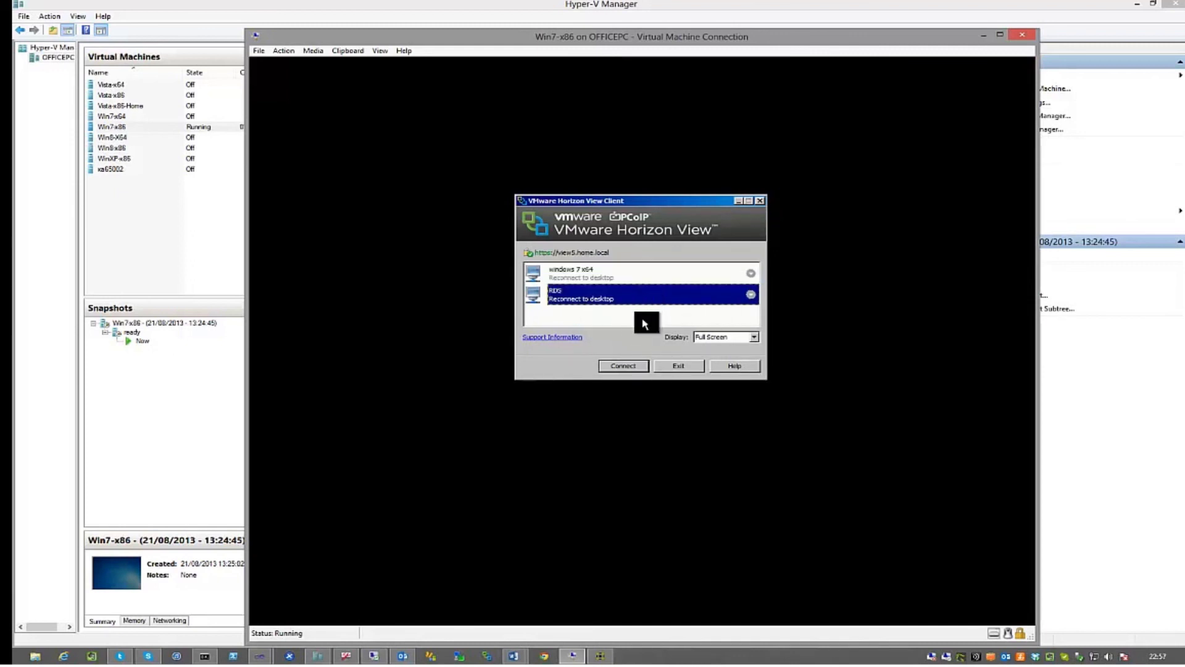
click(667, 366)
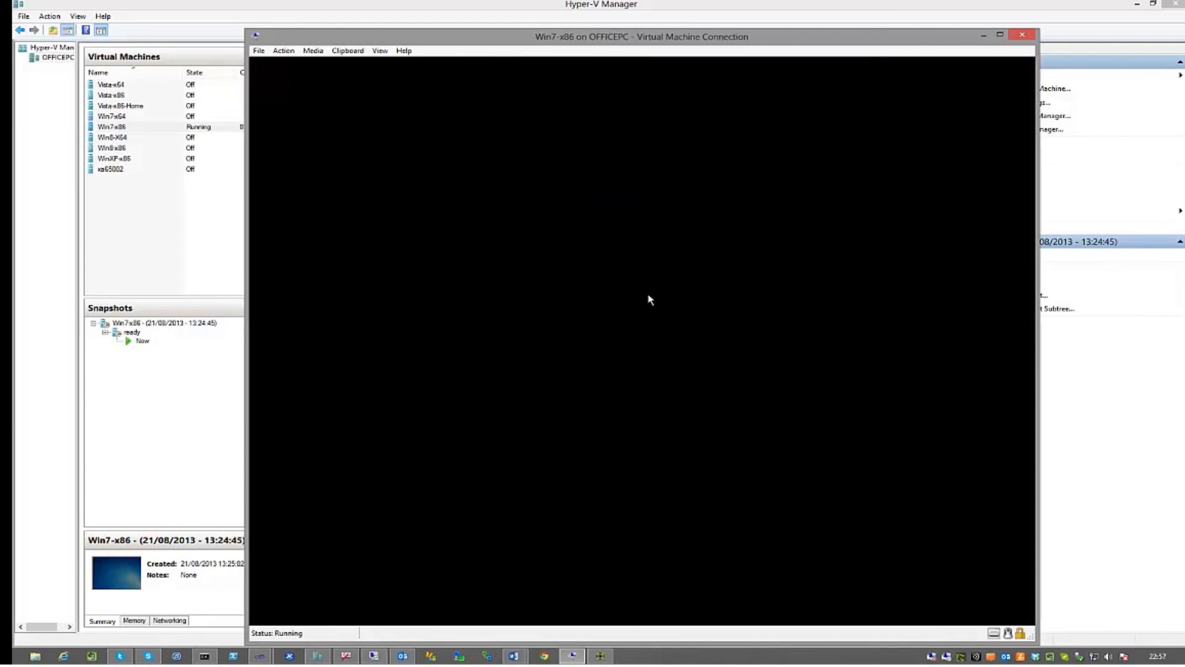